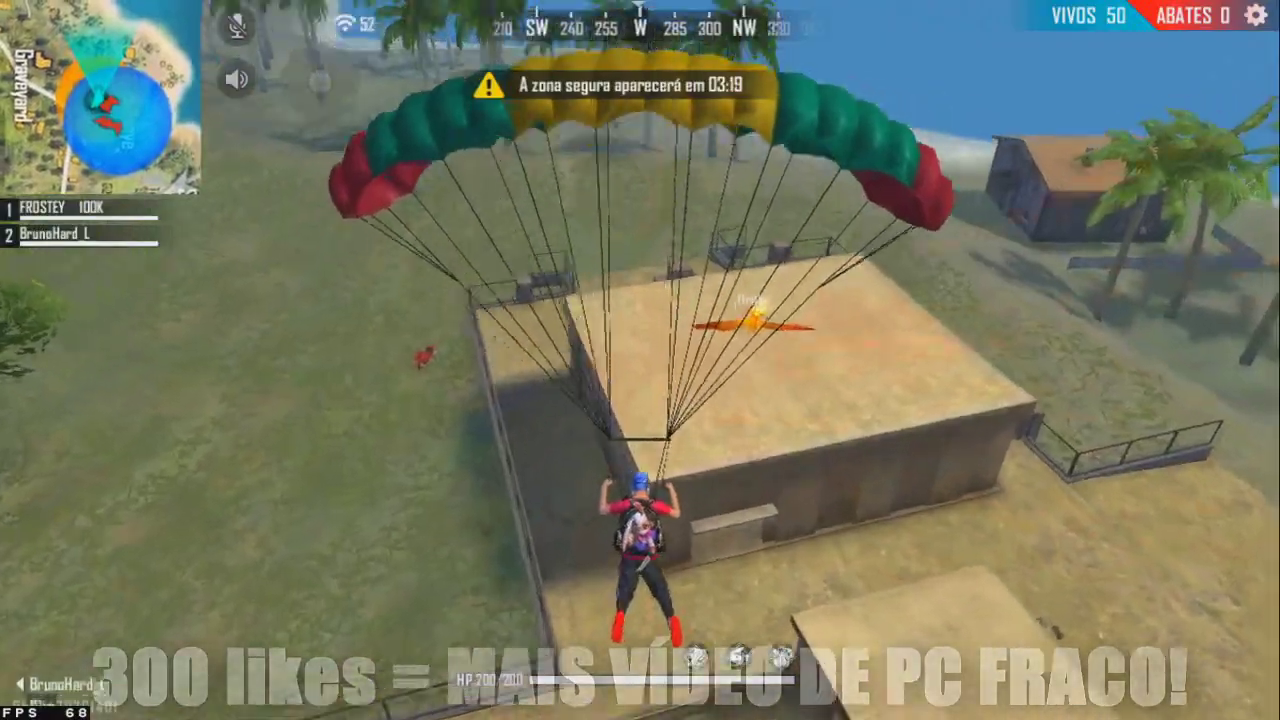
{"action": "key", "text": "w"}
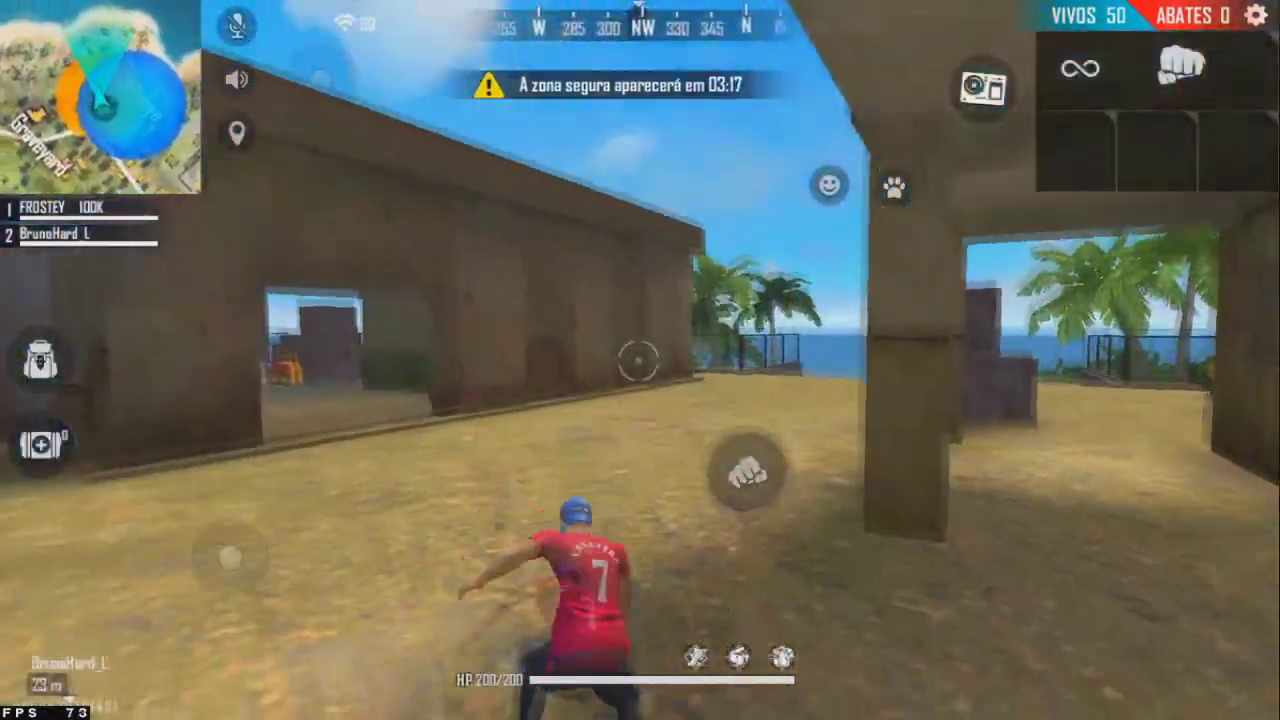
{"action": "key", "text": "w"}
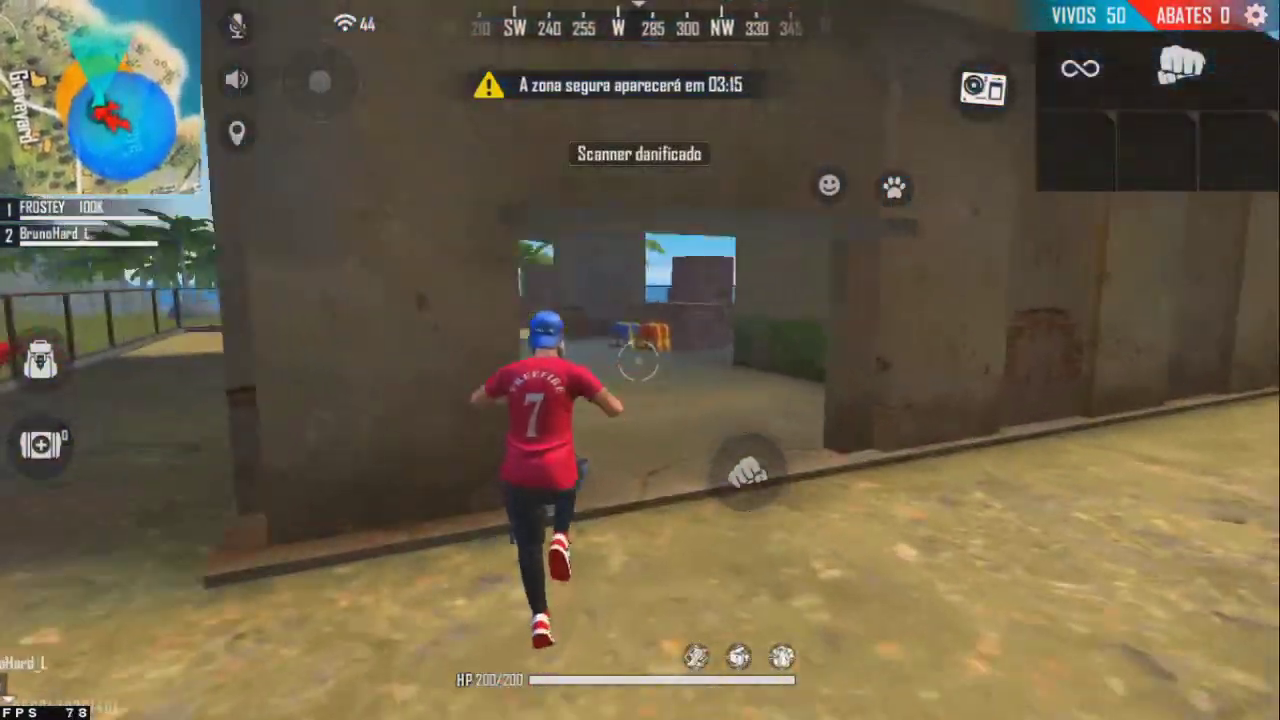
{"action": "key", "text": "w"}
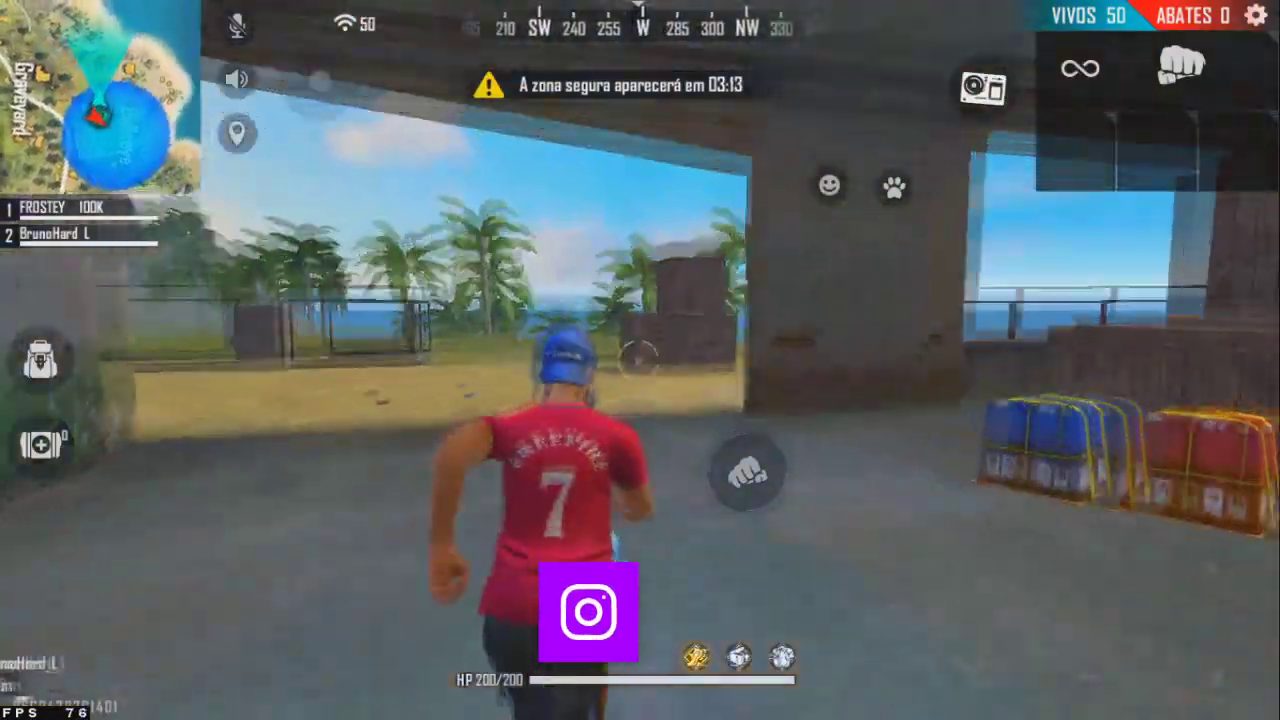
{"action": "key", "text": "w"}
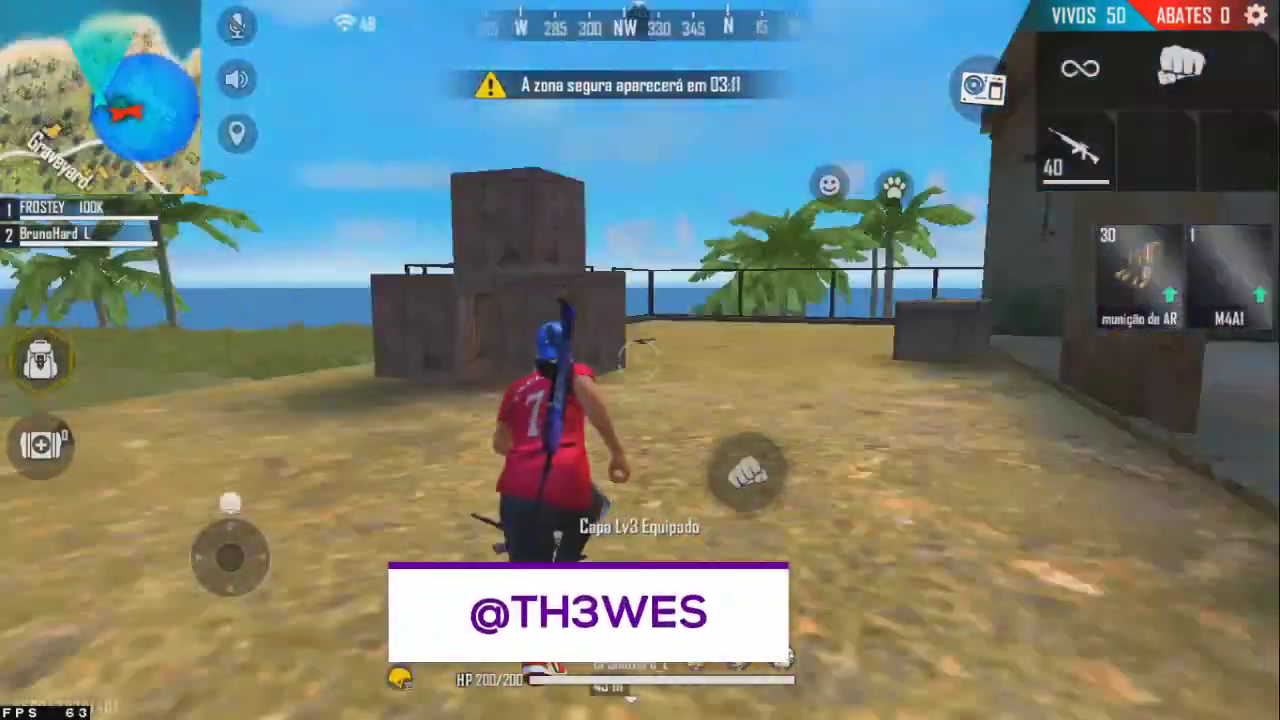
{"action": "key", "text": "w"}
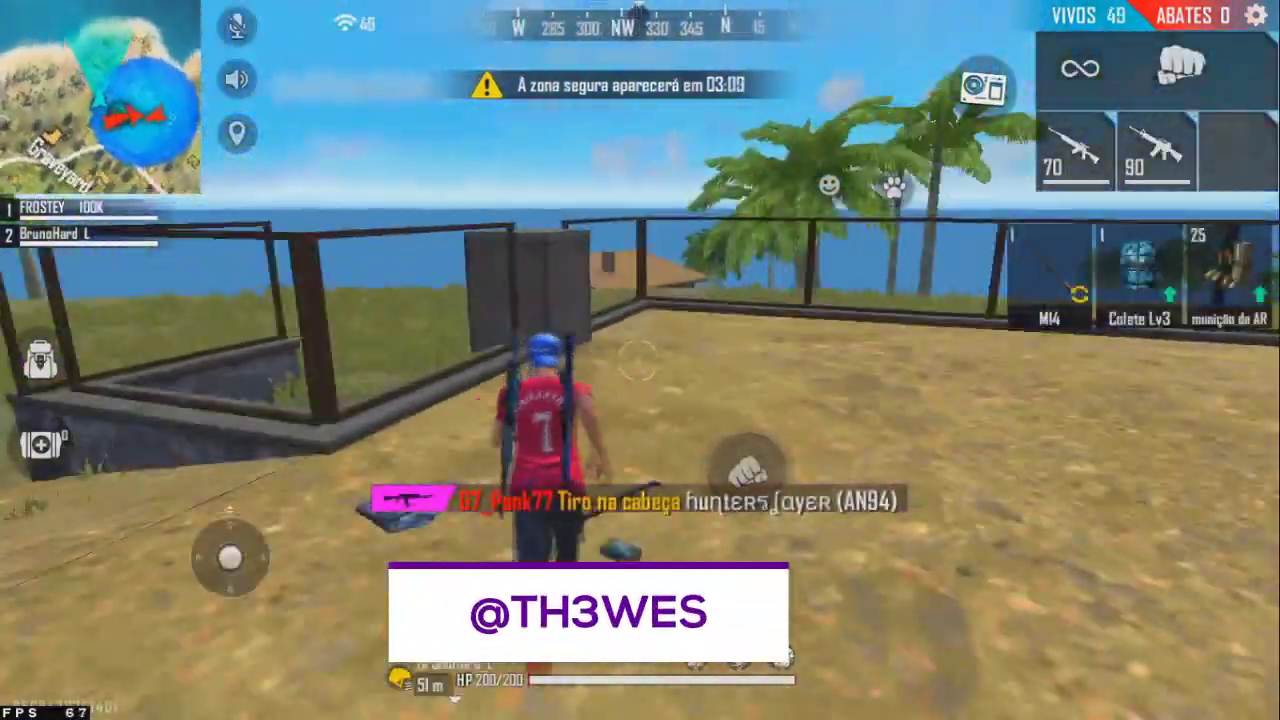
{"action": "key", "text": "w"}
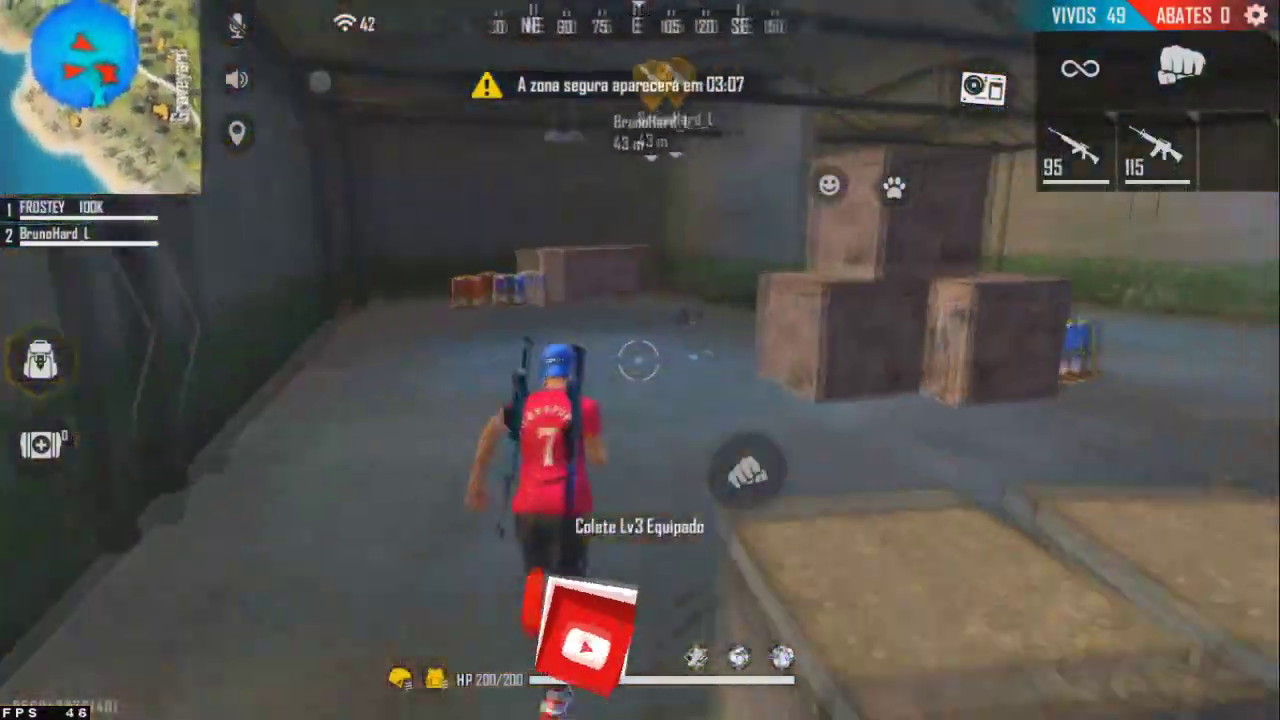
{"action": "key", "text": "w"}
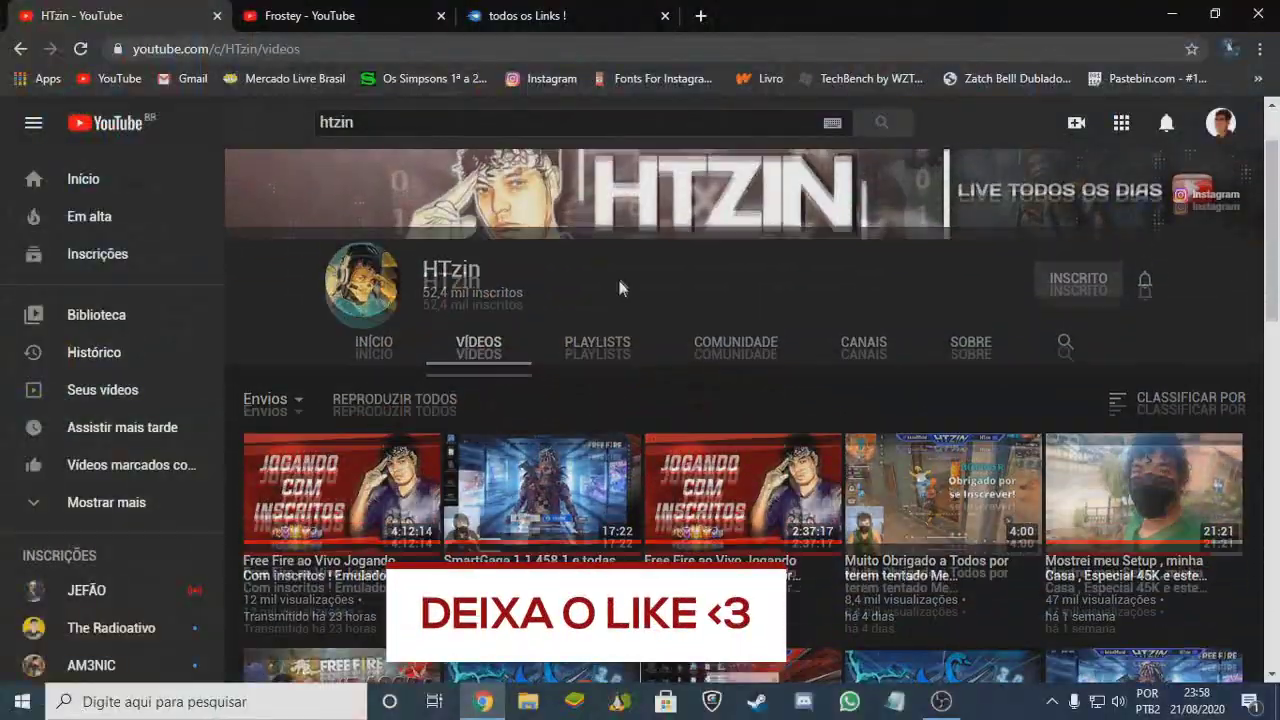
Step: Look over the uploaded videos on the HTzin and Frostey YouTube channels
{"action": "scroll", "coordinate": [620, 289], "scroll_direction": "up", "scroll_amount": 2}
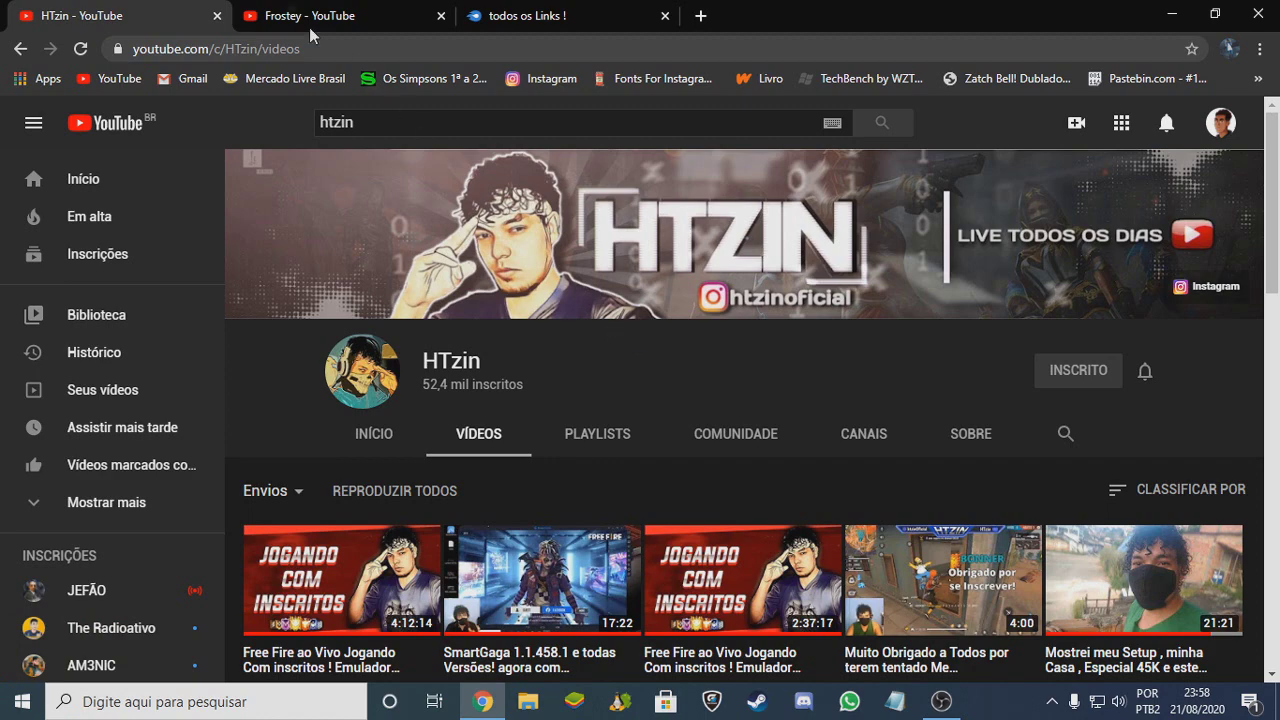
{"action": "key", "text": "ctrl+Tab"}
{"action": "scroll", "coordinate": [610, 393], "scroll_direction": "down", "scroll_amount": 1}
{"action": "scroll", "coordinate": [625, 385], "scroll_direction": "up", "scroll_amount": 2}
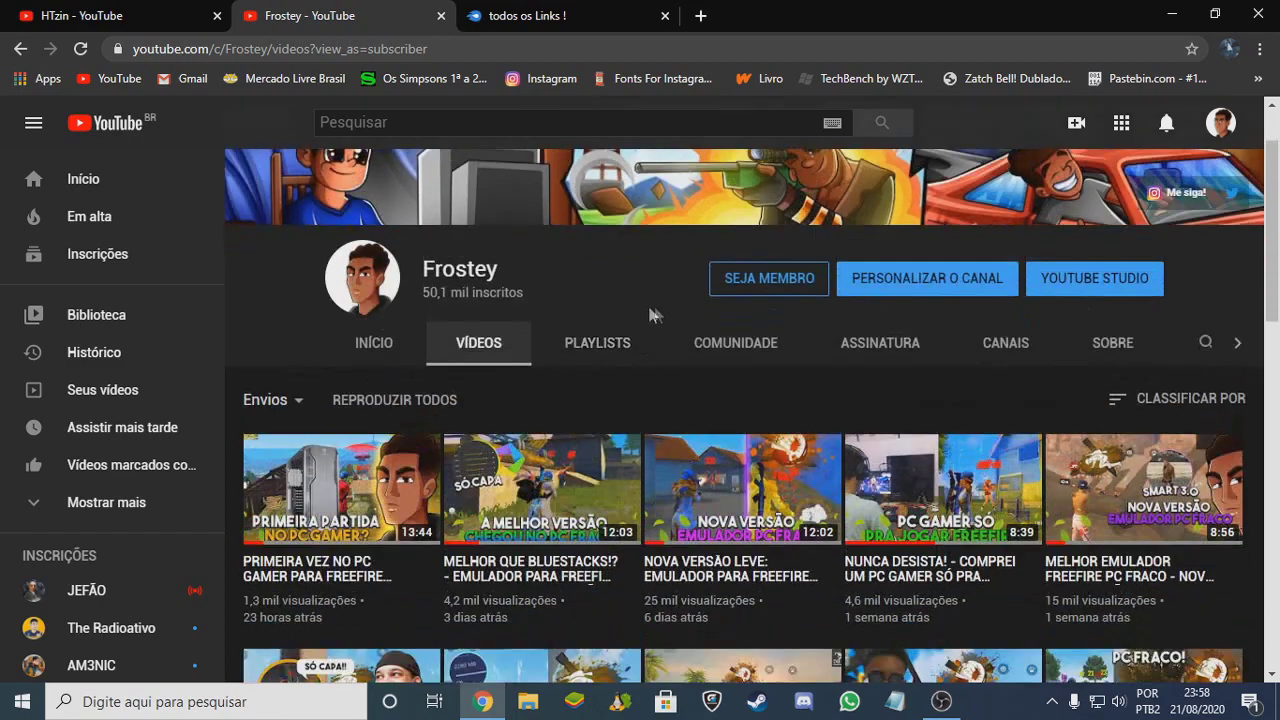
{"action": "scroll", "coordinate": [628, 337], "scroll_direction": "down", "scroll_amount": 3}
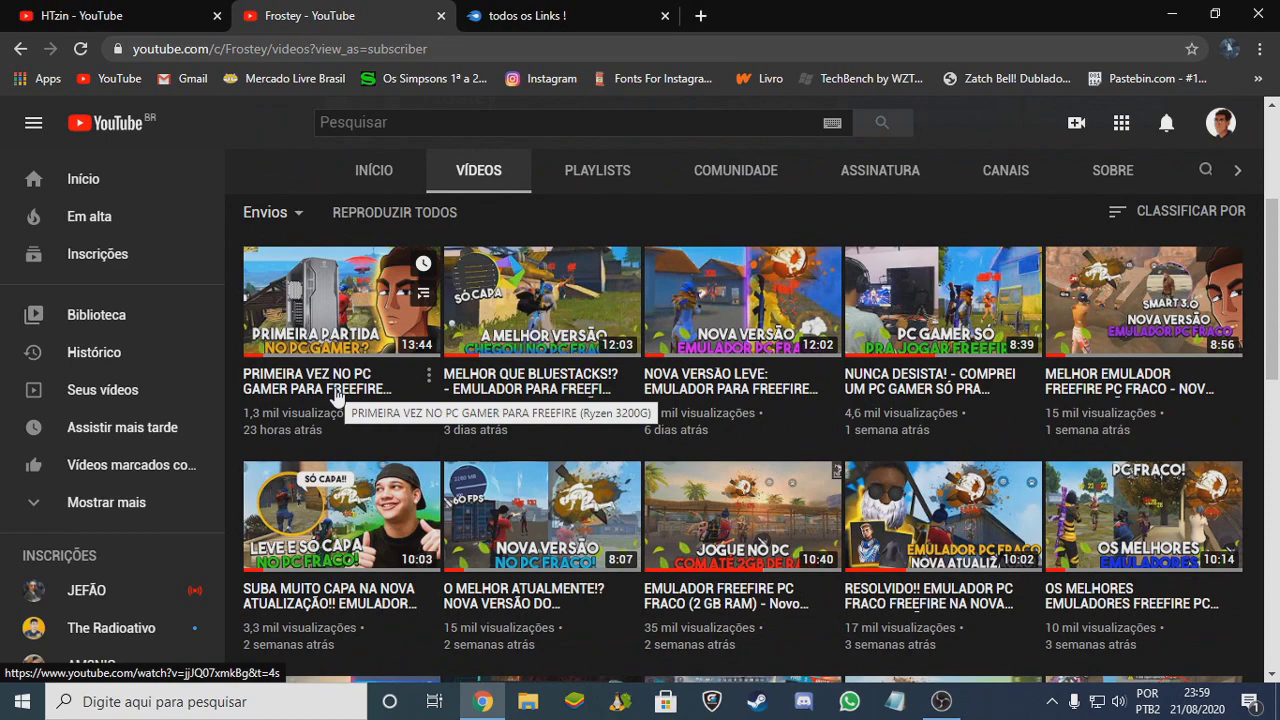
{"action": "scroll", "coordinate": [410, 333], "scroll_direction": "up", "scroll_amount": 2}
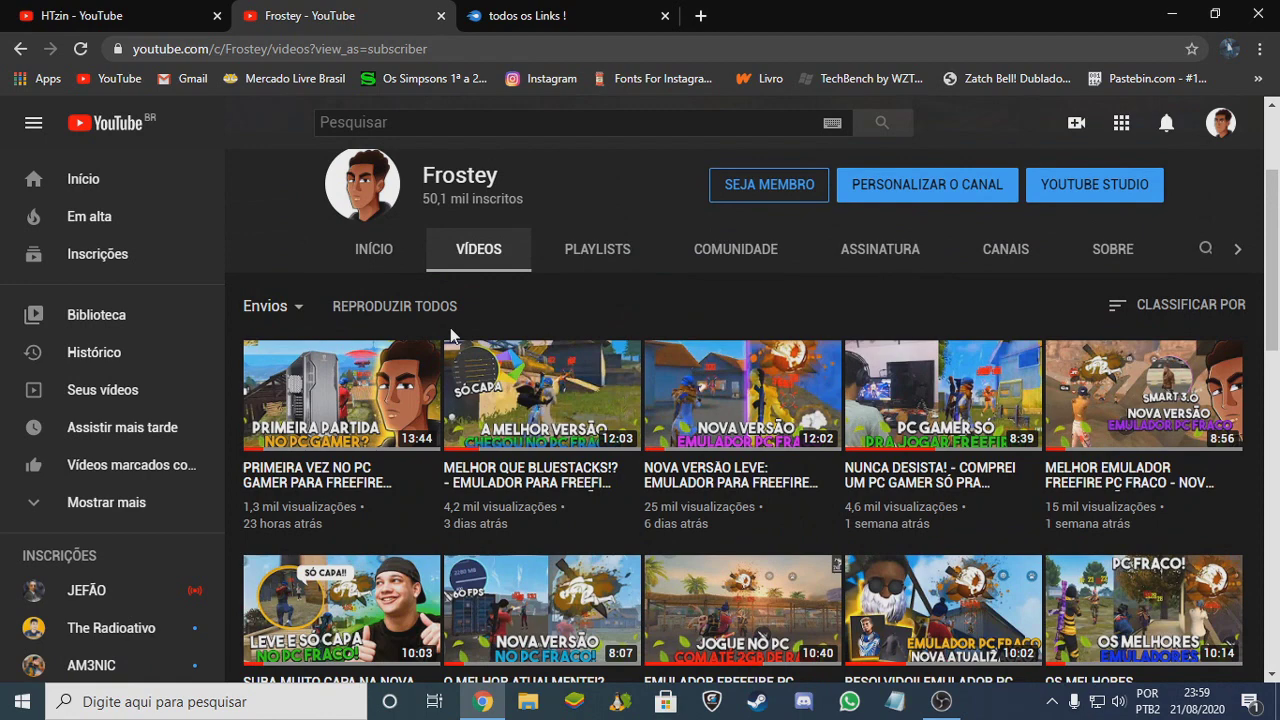
Step: View the SmartGaGa 3.0 Android 4.exe download page from the MediaFire folder "todos os Links !", and close the browser
{"action": "left_click", "coordinate": [522, 16]}
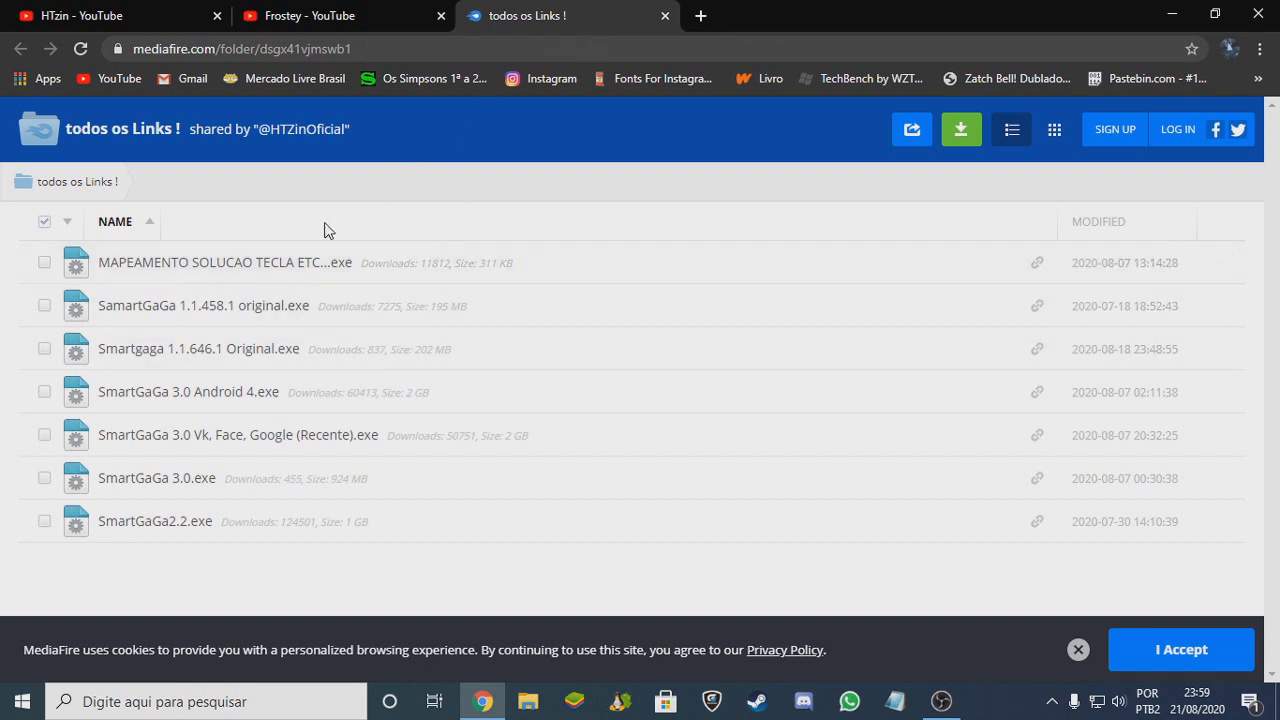
{"action": "left_click", "coordinate": [211, 394]}
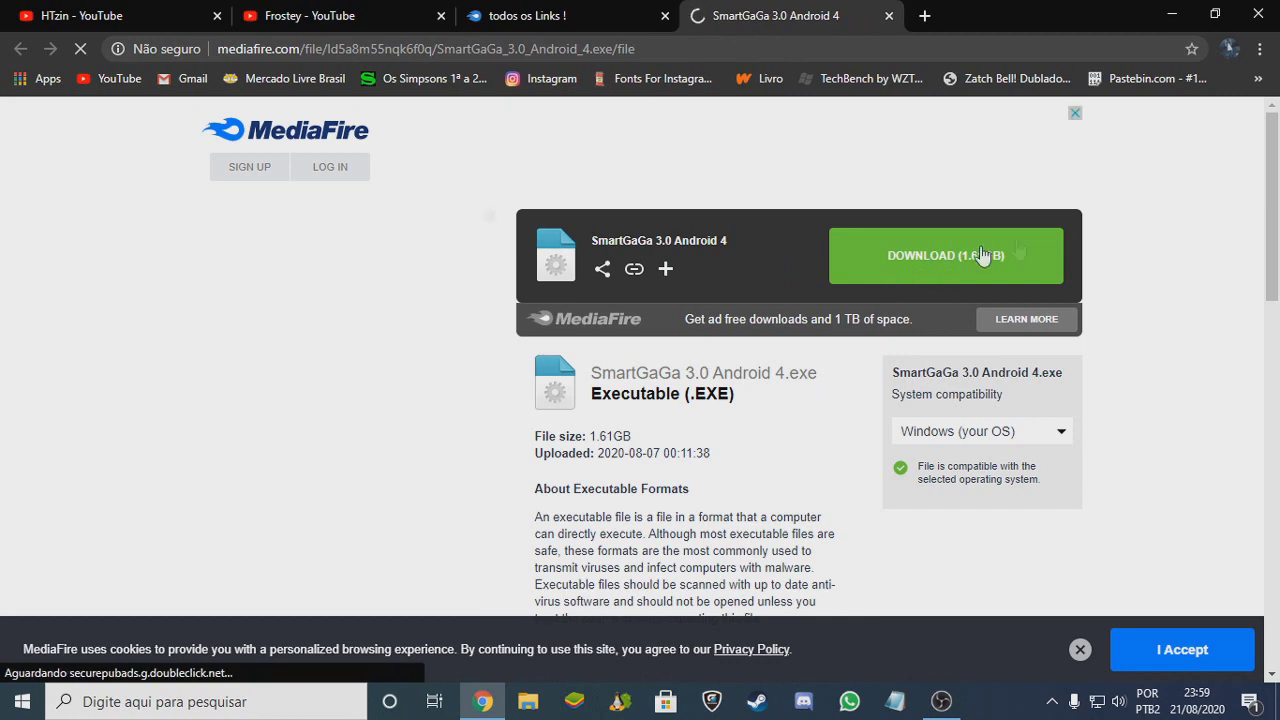
{"action": "left_click", "coordinate": [888, 15]}
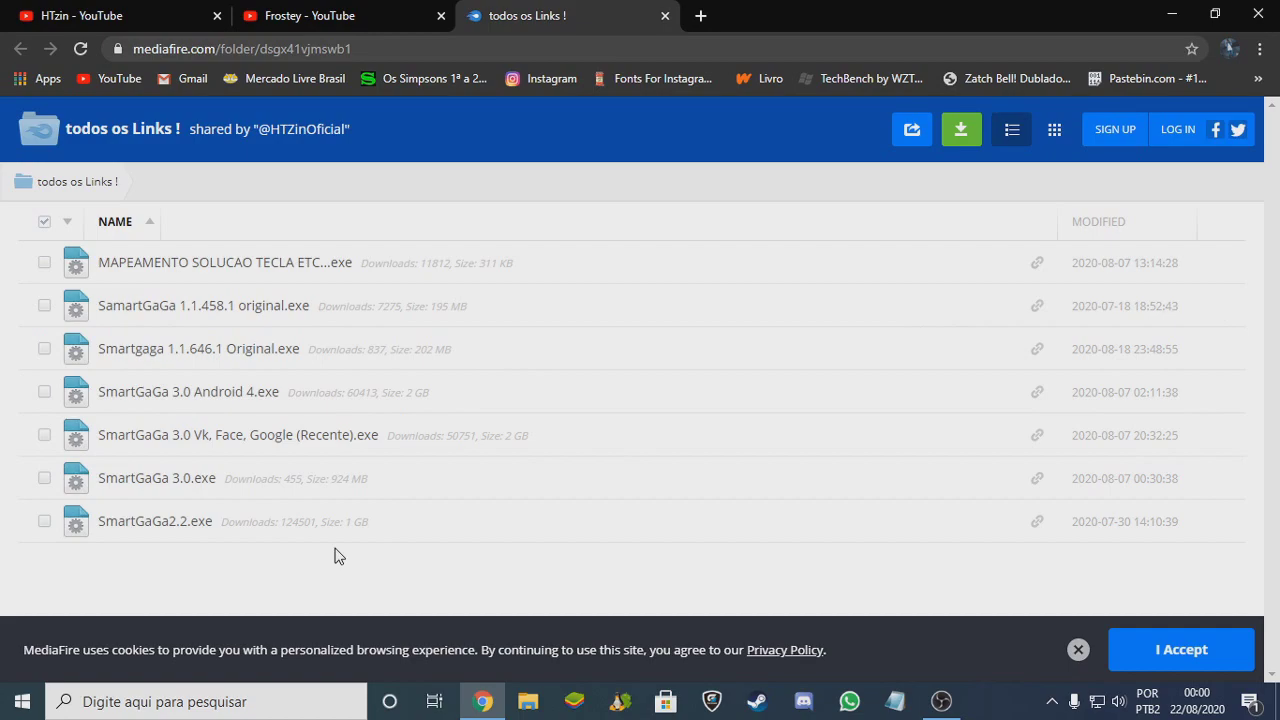
{"action": "left_click", "coordinate": [1258, 14]}
{"action": "left_click_drag", "start_coordinate": [815, 416], "coordinate": [389, 110]}
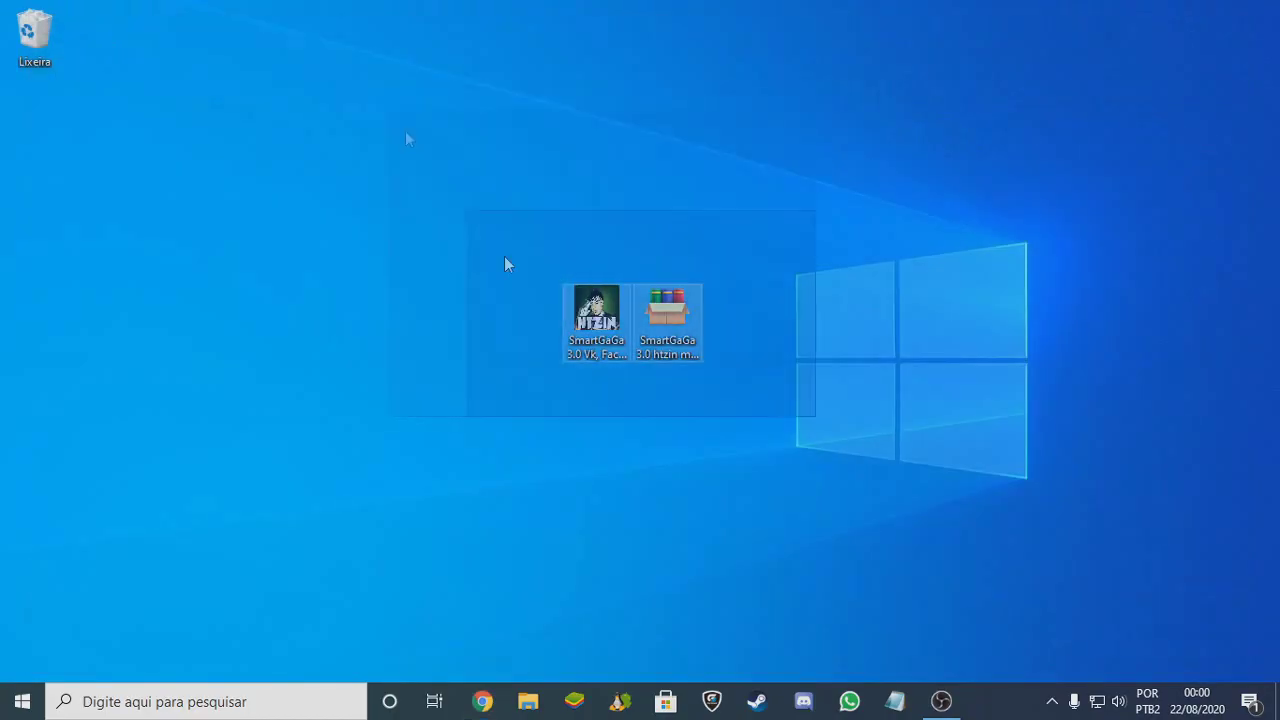
{"action": "left_click", "coordinate": [608, 315]}
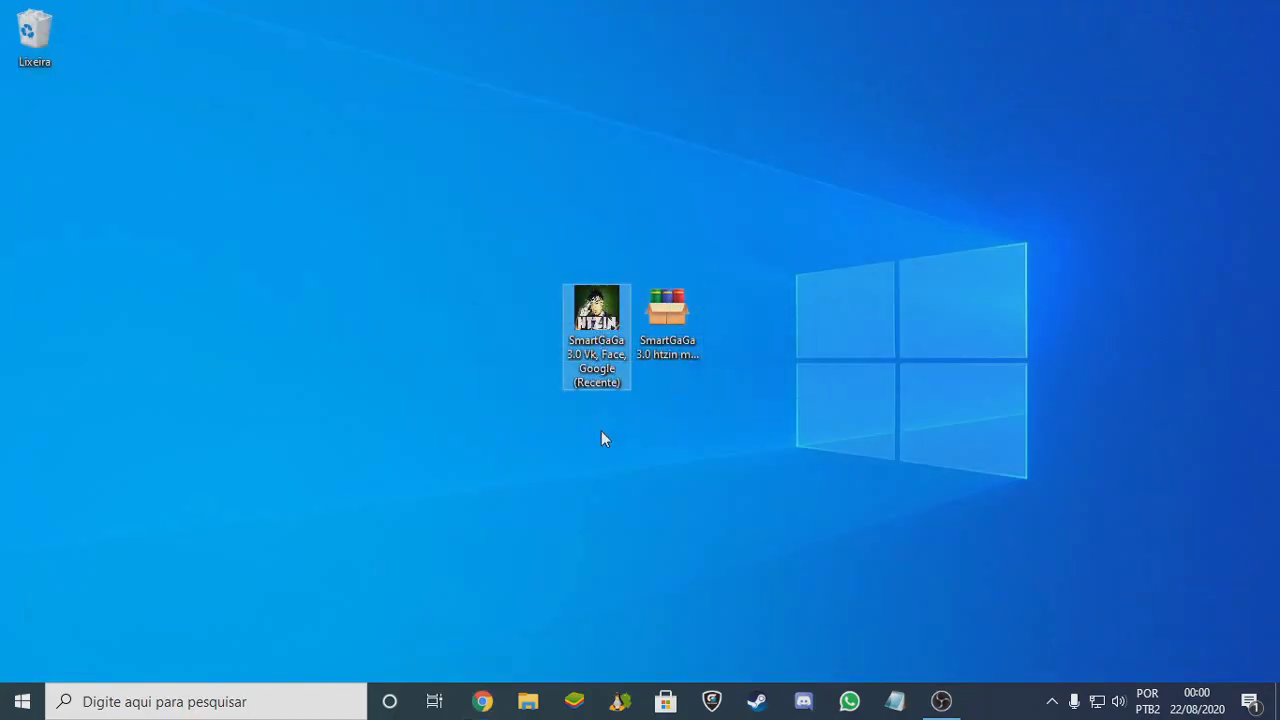
{"action": "left_click_drag", "start_coordinate": [605, 414], "coordinate": [591, 433]}
{"action": "left_click_drag", "start_coordinate": [568, 381], "coordinate": [598, 421]}
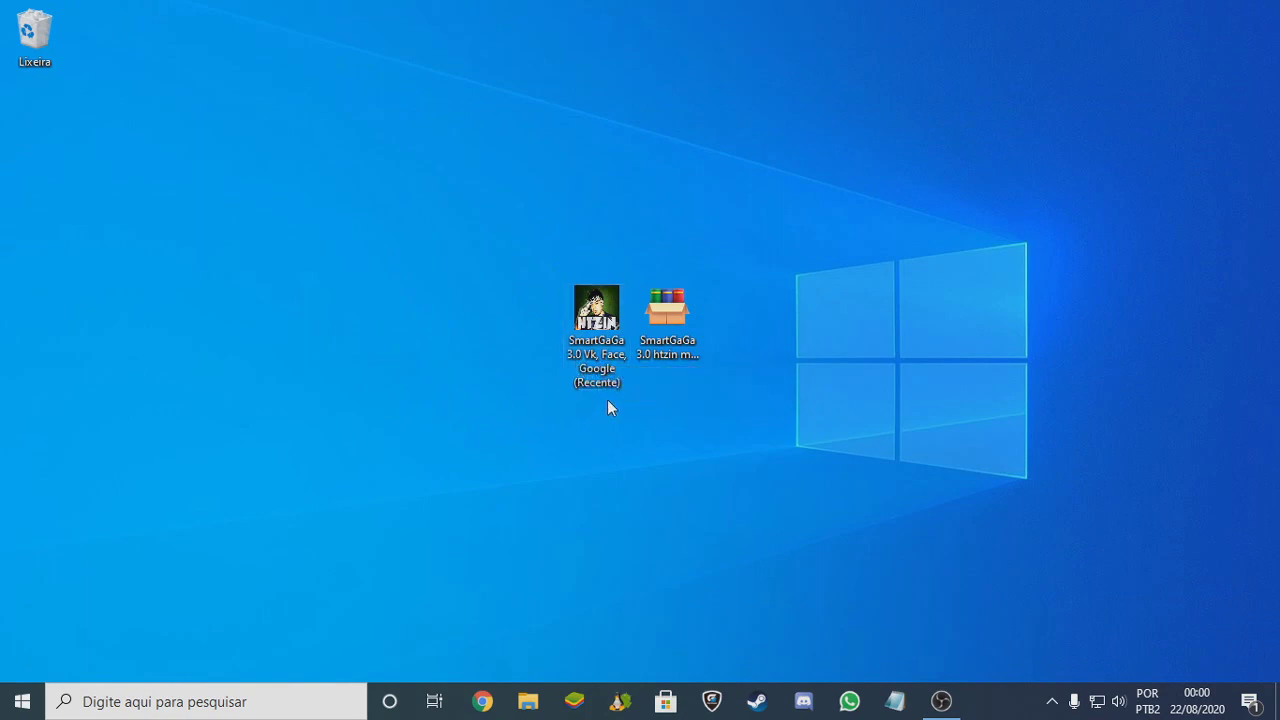
{"action": "left_click", "coordinate": [645, 366]}
{"action": "left_click", "coordinate": [810, 311]}
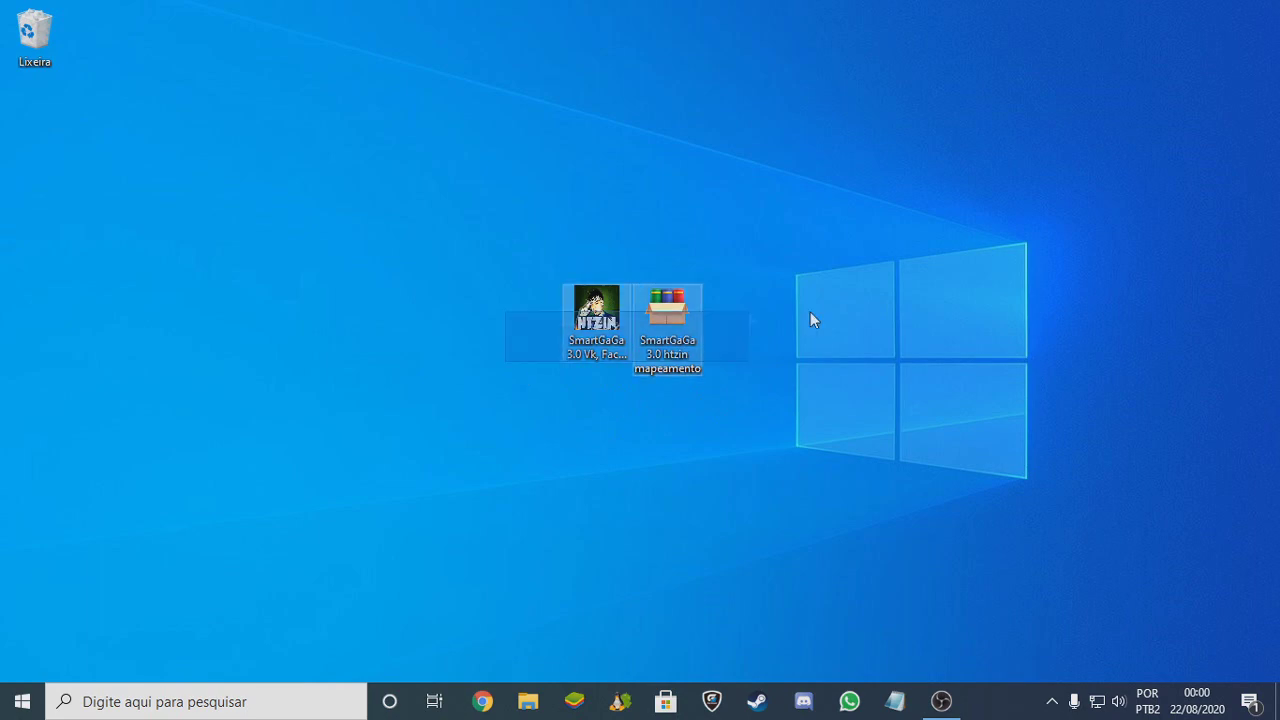
Step: Launch the SmartGaGa 3.0 Vk, Face, Google (Recente) installer from the desktop and accept its terms
{"action": "left_click", "coordinate": [598, 340]}
{"action": "double_click", "coordinate": [608, 345]}
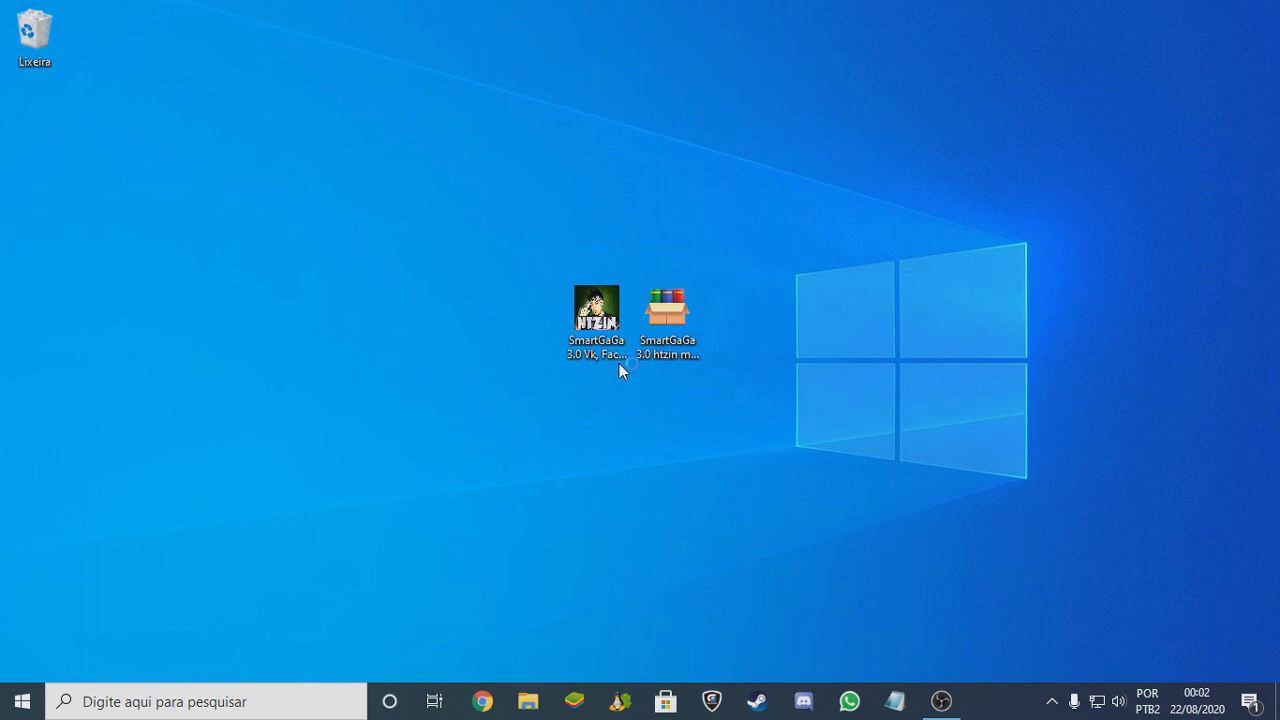
{"action": "scroll", "coordinate": [840, 349], "scroll_direction": "down", "scroll_amount": 2}
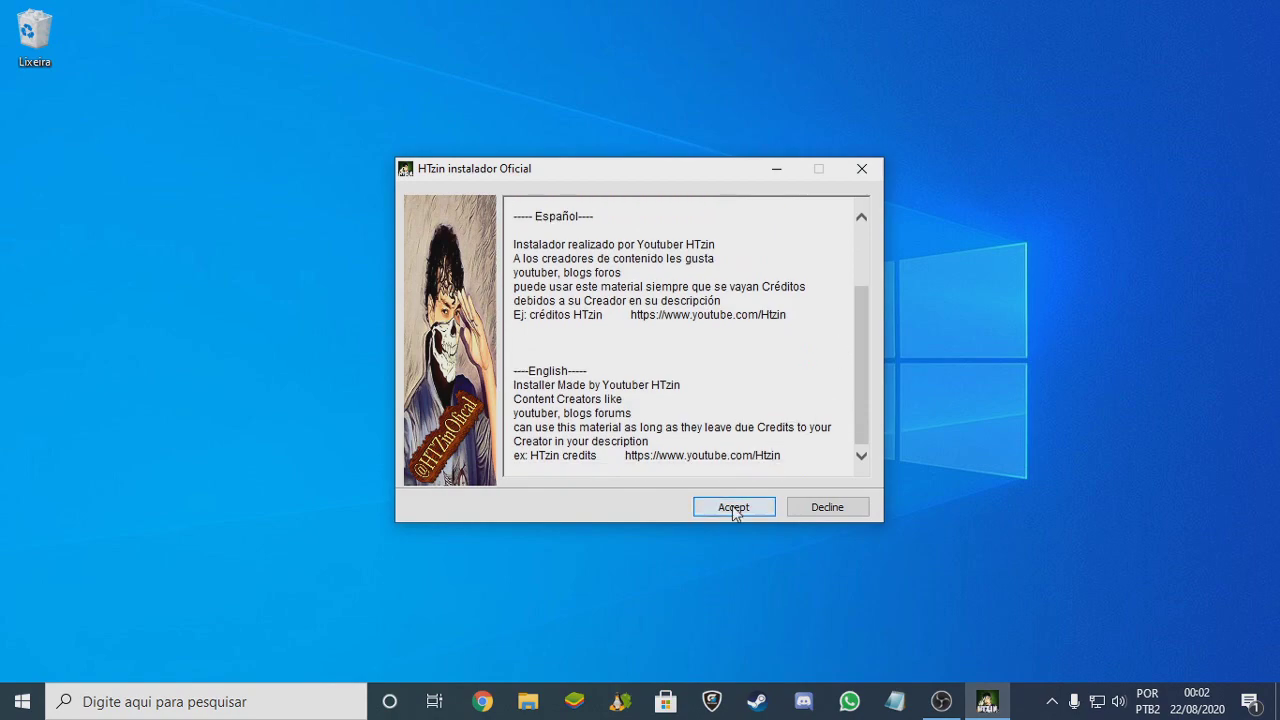
{"action": "left_click", "coordinate": [733, 507]}
Step: Install SmartGaGa with the desktop (Área de Trabalho) as destination folder, and close the Instagram page that opens
{"action": "left_click_drag", "start_coordinate": [531, 427], "coordinate": [491, 450]}
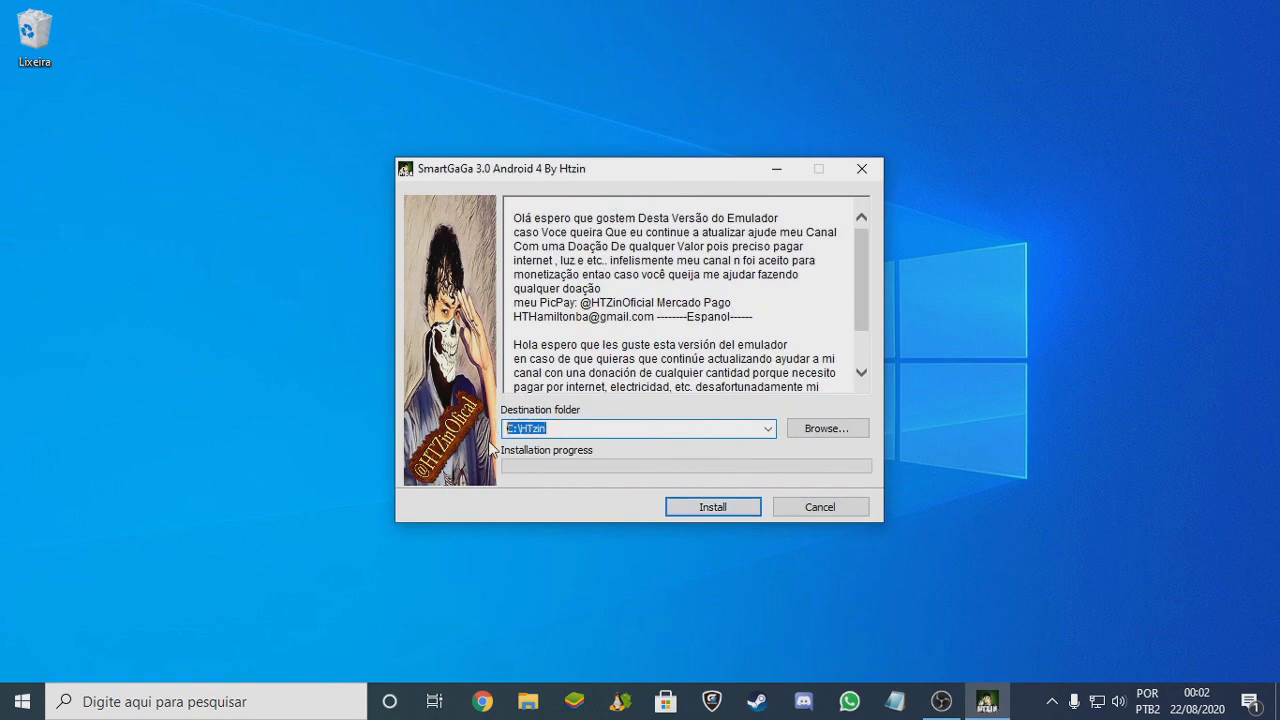
{"action": "left_click", "coordinate": [824, 430]}
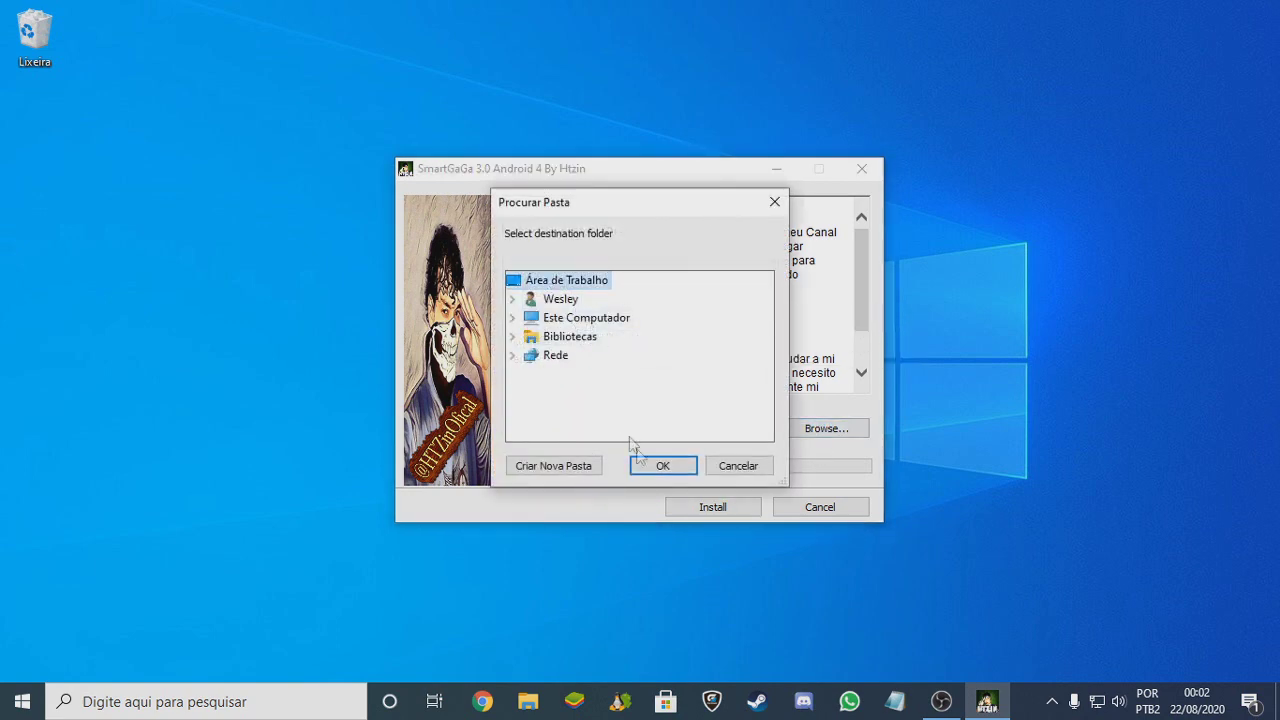
{"action": "left_click", "coordinate": [663, 467]}
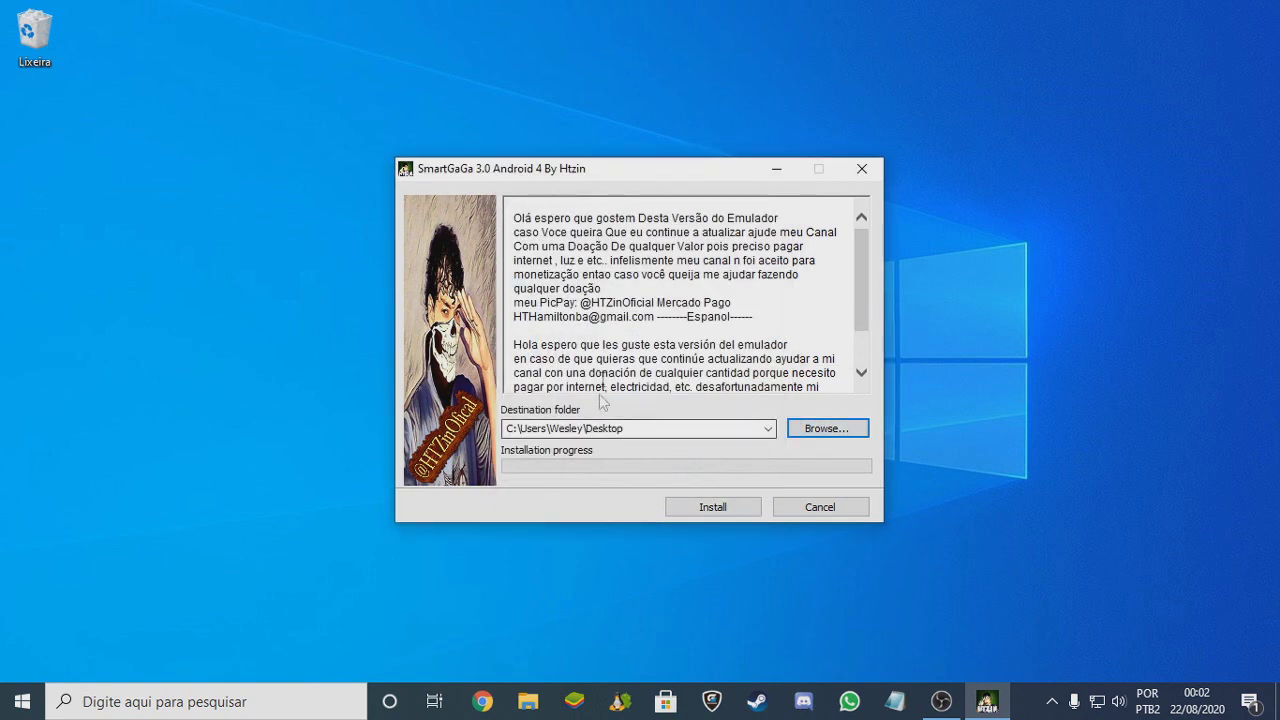
{"action": "left_click", "coordinate": [703, 508]}
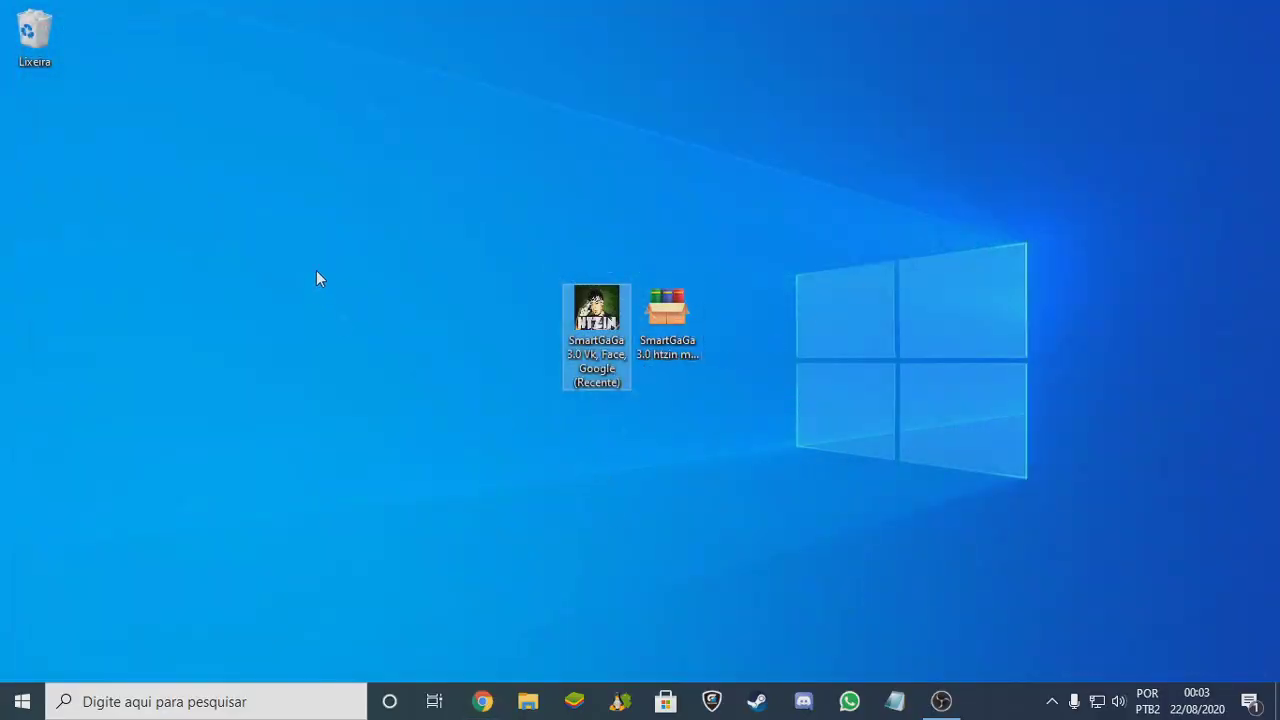
{"action": "left_click", "coordinate": [438, 272]}
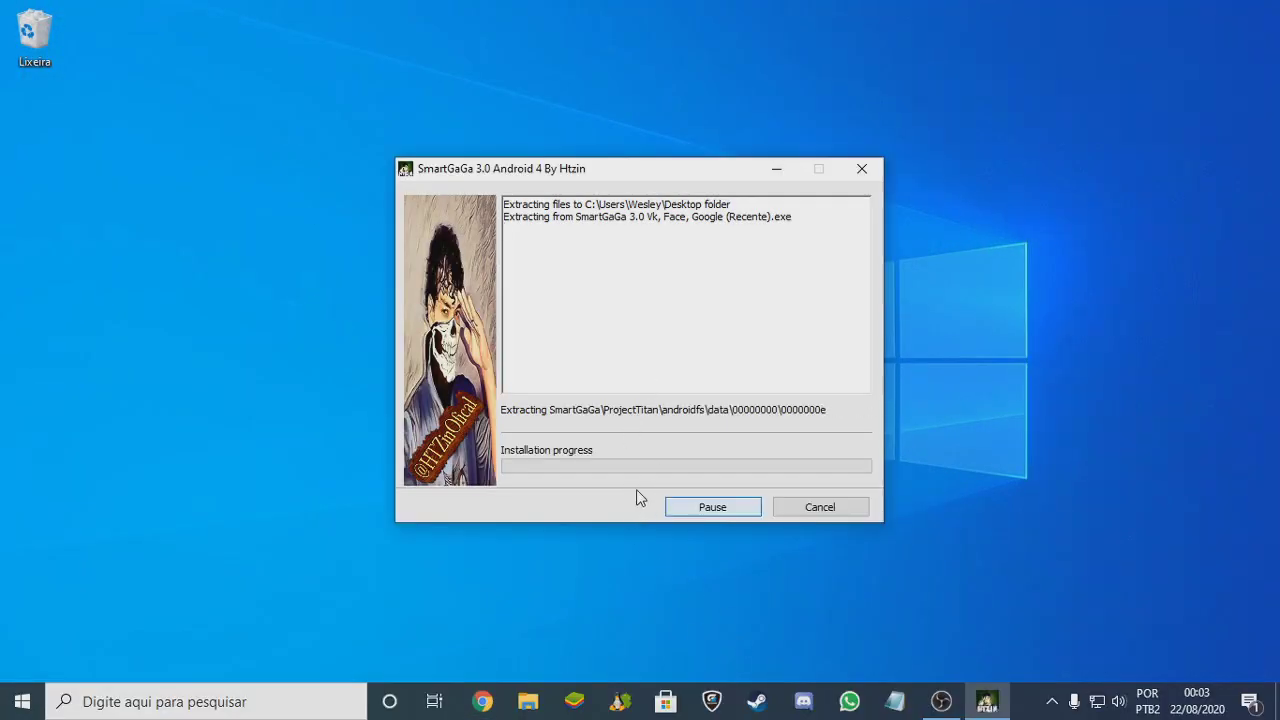
{"action": "left_click_drag", "start_coordinate": [657, 170], "coordinate": [589, 180]}
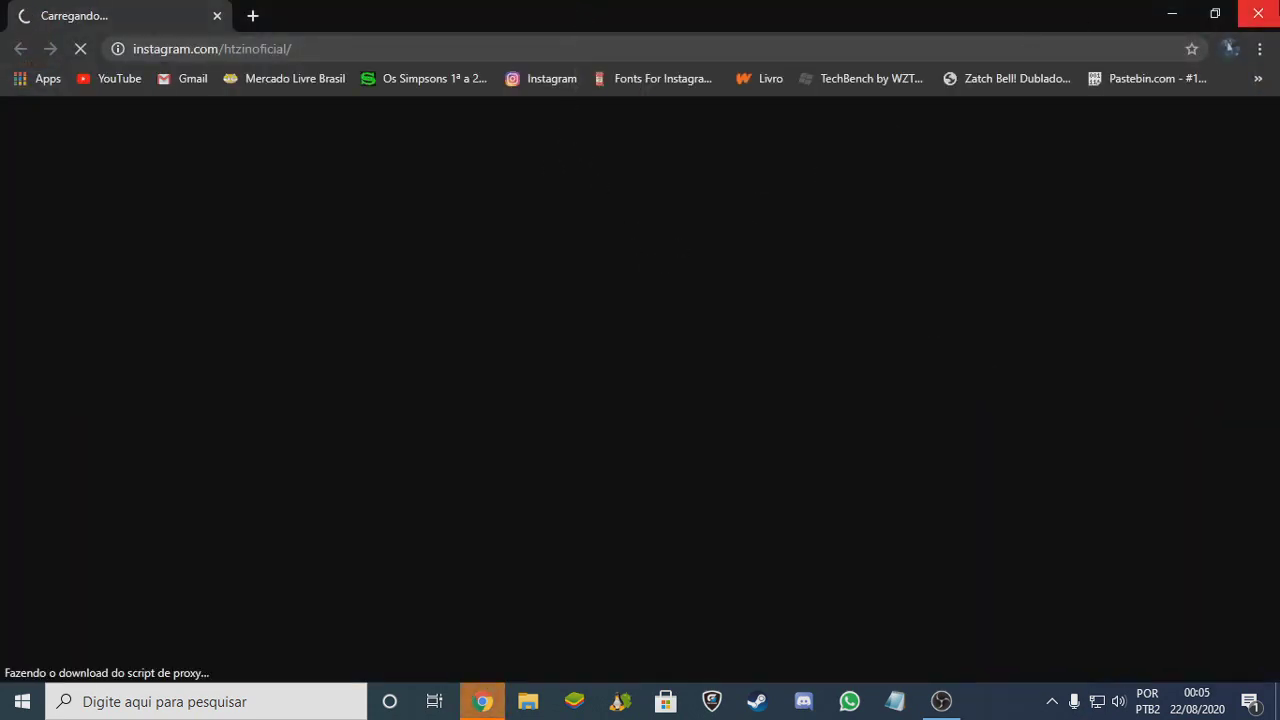
{"action": "left_click", "coordinate": [1266, 12]}
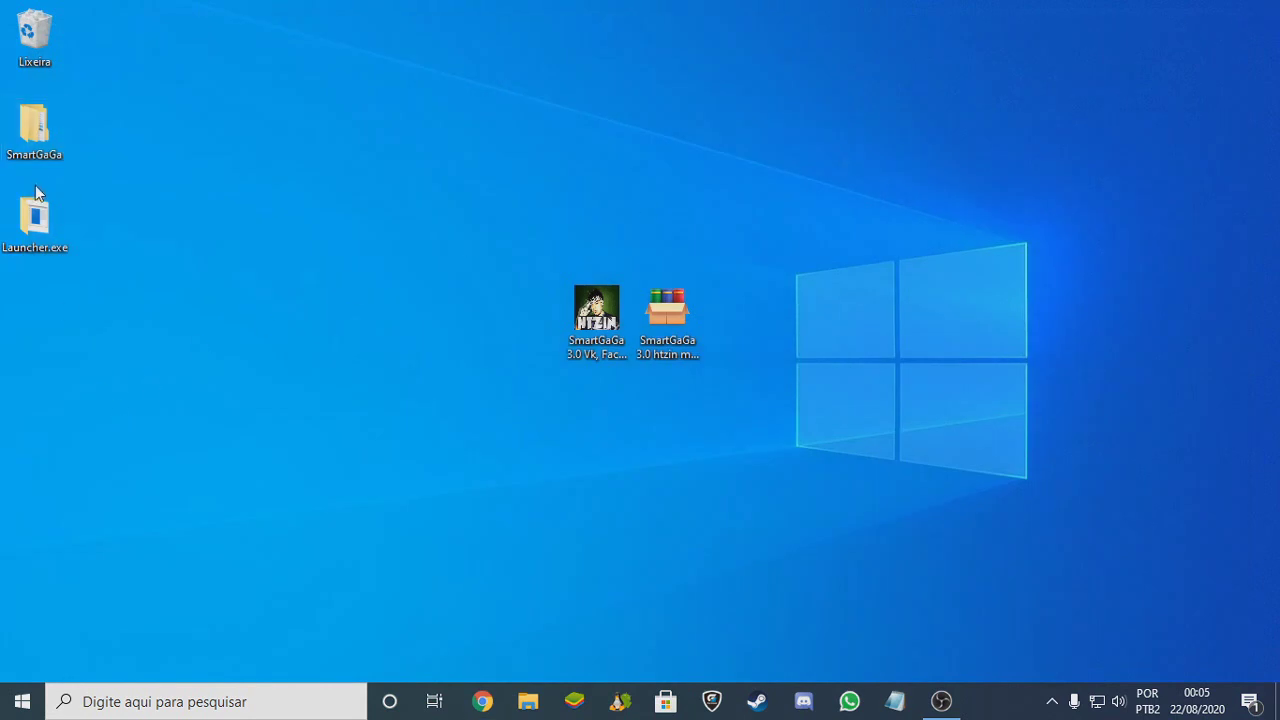
Step: Check the contents of the Launcher.exe folder on the desktop and close its window
{"action": "left_click_drag", "start_coordinate": [123, 300], "coordinate": [54, 229]}
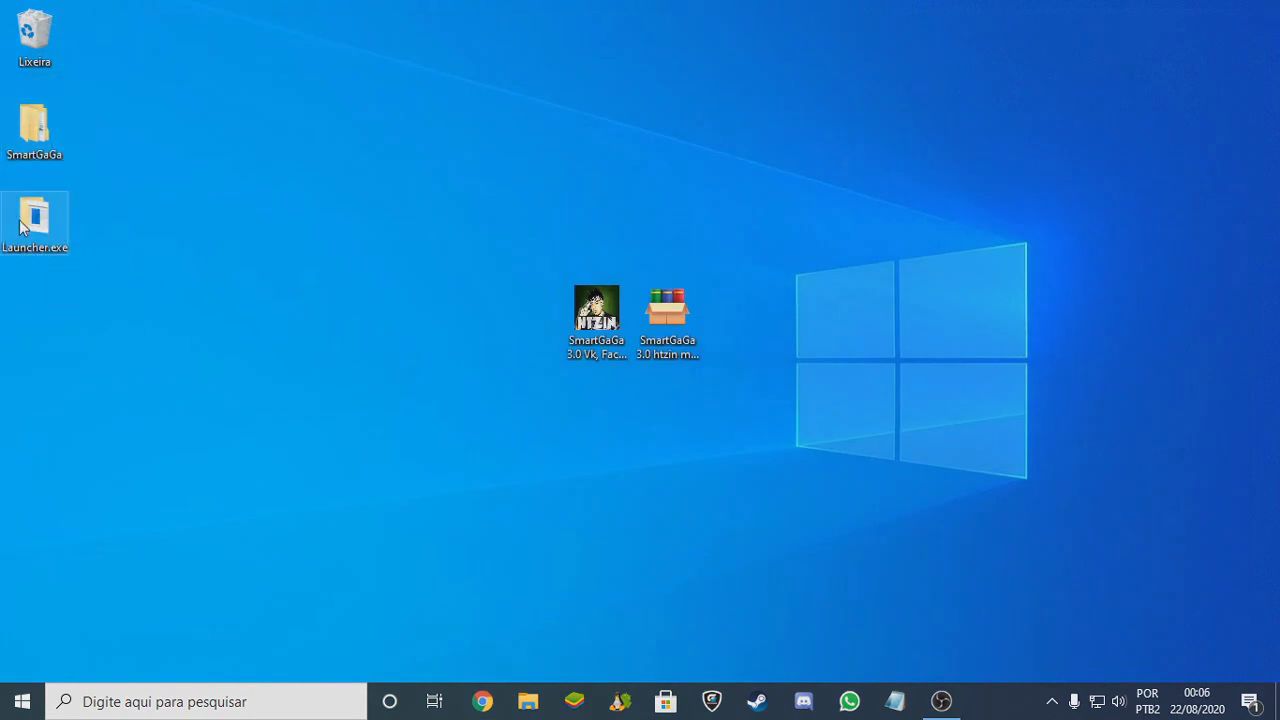
{"action": "double_click", "coordinate": [22, 212]}
{"action": "left_click_drag", "start_coordinate": [237, 29], "coordinate": [323, 103]}
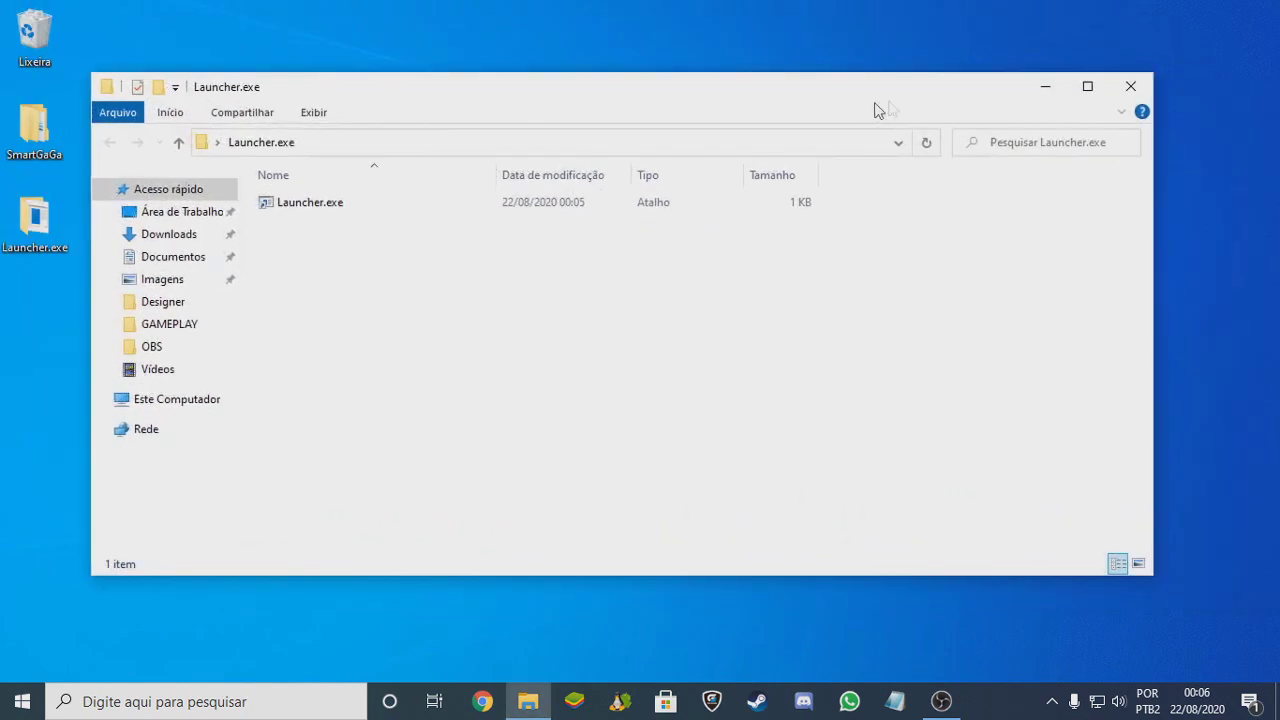
{"action": "left_click", "coordinate": [1128, 83]}
Step: Move the Launcher.exe folder to the recycle bin and place the SmartGaGa folder near the two installers
{"action": "left_click_drag", "start_coordinate": [25, 212], "coordinate": [35, 35]}
{"action": "left_click_drag", "start_coordinate": [12, 152], "coordinate": [402, 338]}
{"action": "left_click", "coordinate": [510, 404]}
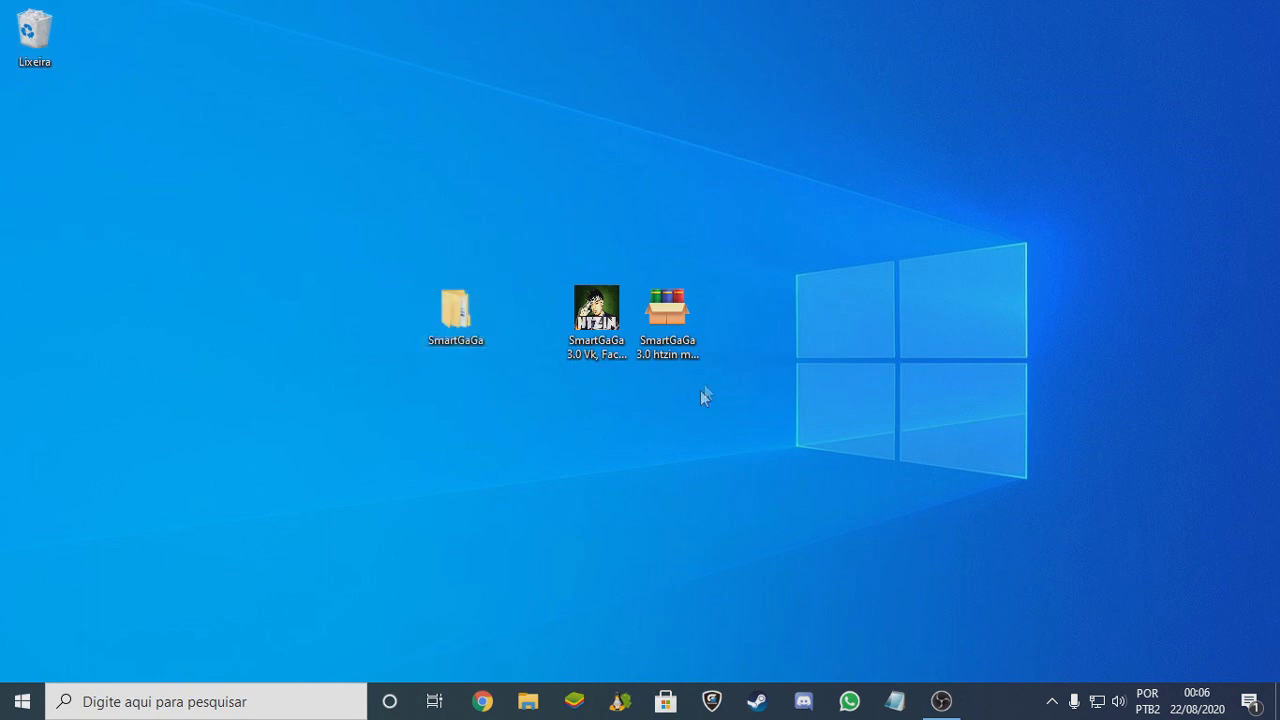
{"action": "left_click_drag", "start_coordinate": [707, 394], "coordinate": [663, 330]}
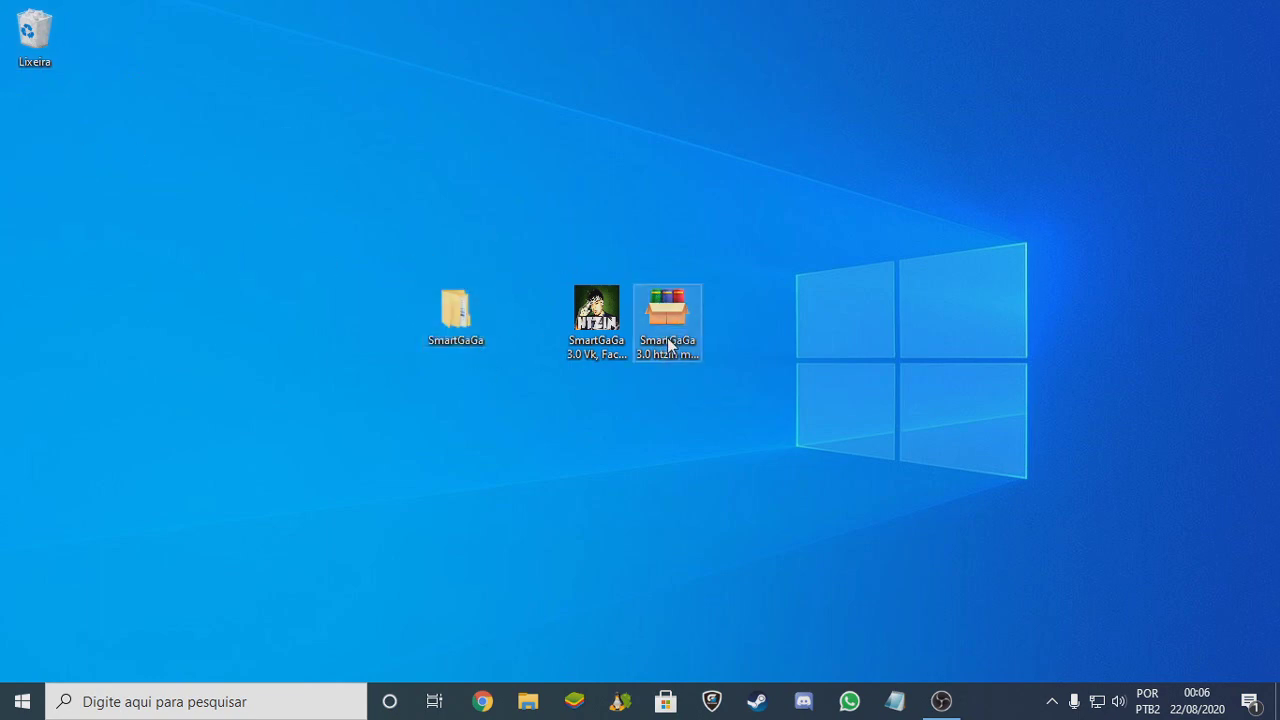
{"action": "double_click", "coordinate": [667, 337]}
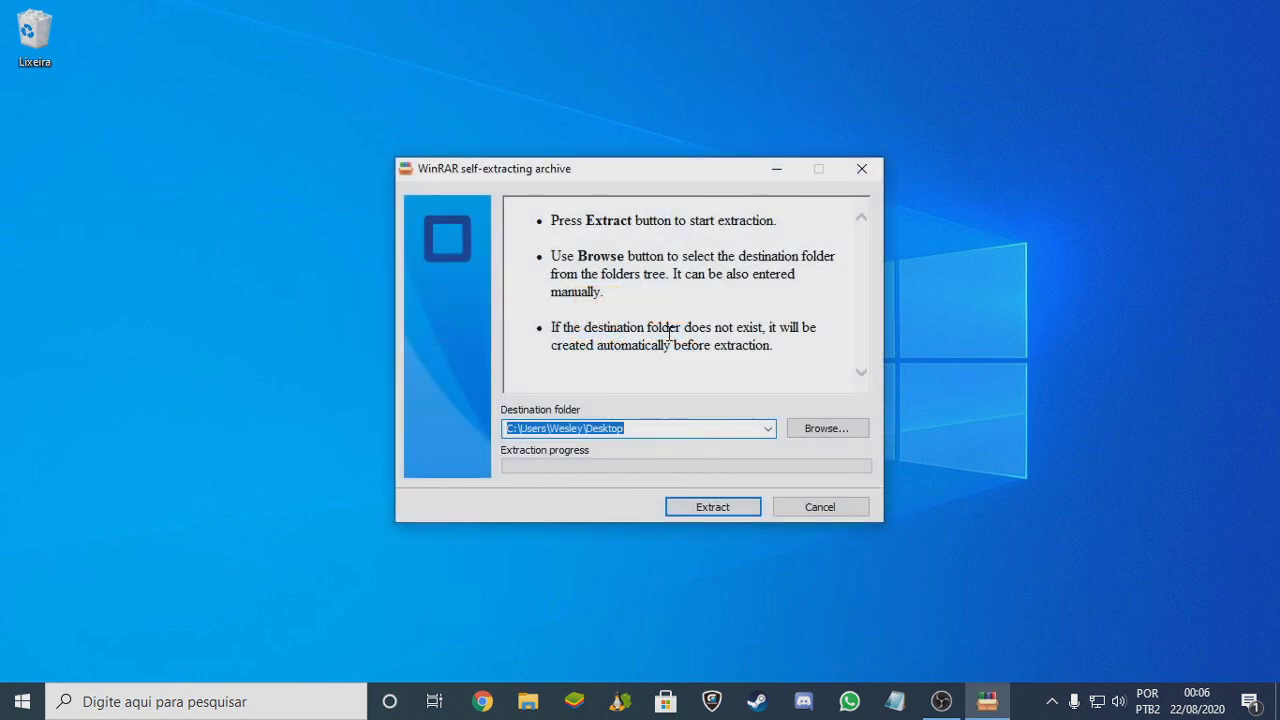
{"action": "left_click", "coordinate": [845, 429]}
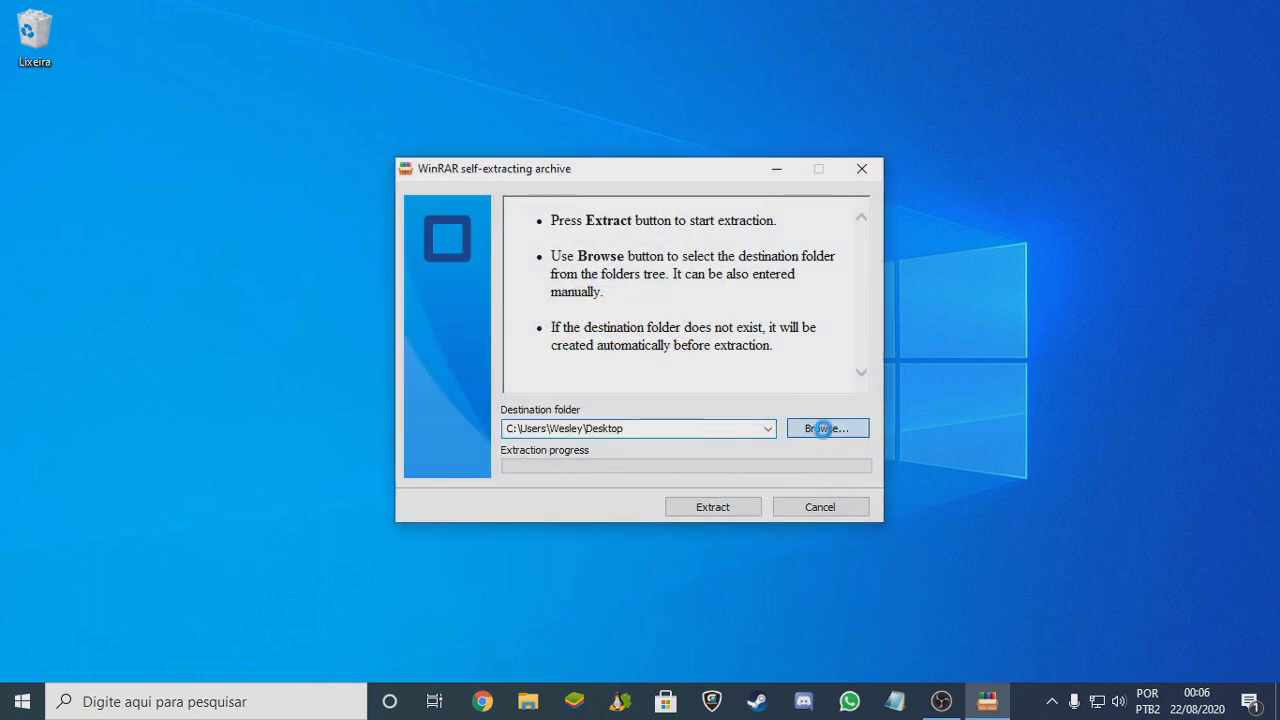
{"action": "left_click", "coordinate": [512, 317]}
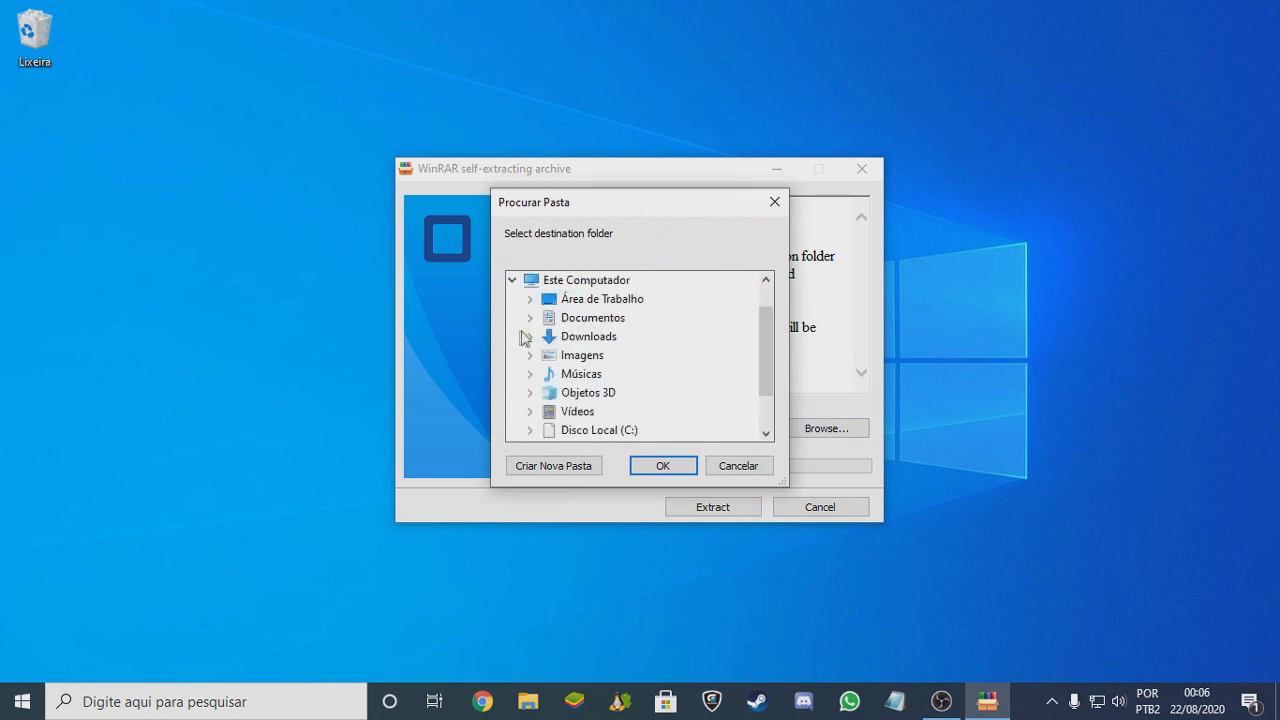
{"action": "left_click", "coordinate": [531, 299]}
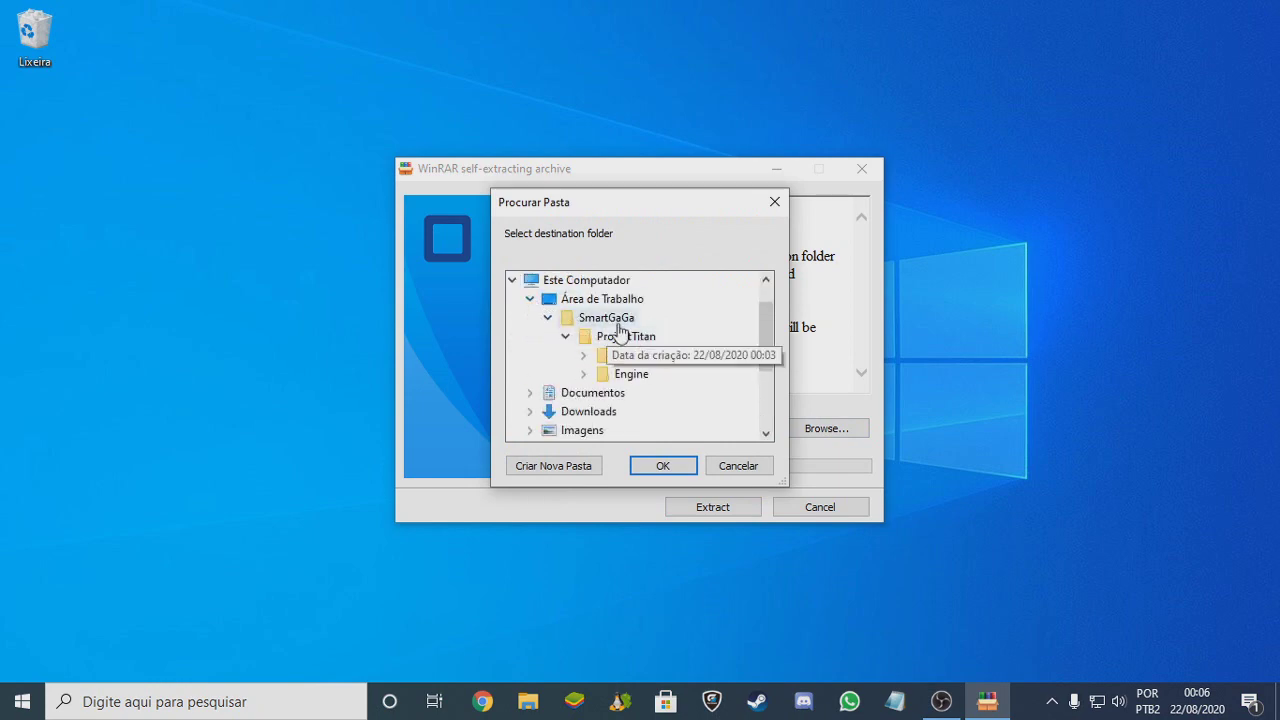
{"action": "left_click", "coordinate": [605, 325]}
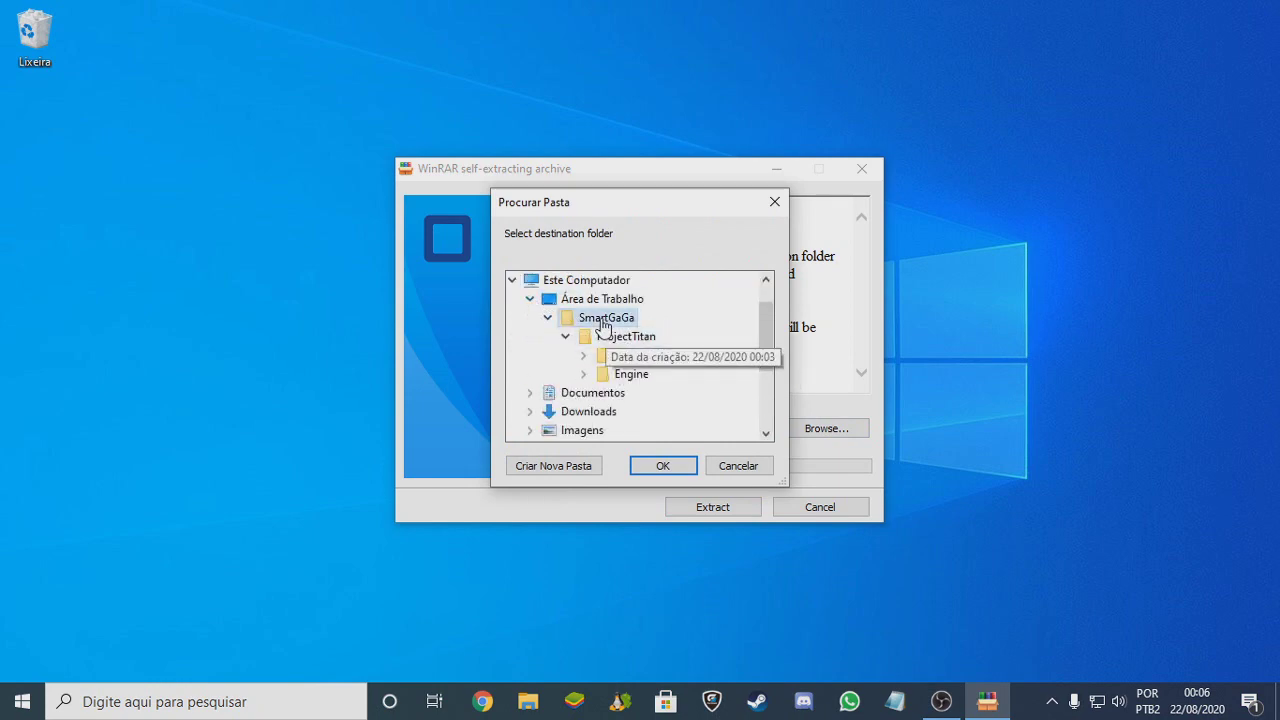
{"action": "left_click", "coordinate": [663, 465]}
{"action": "left_click", "coordinate": [852, 514]}
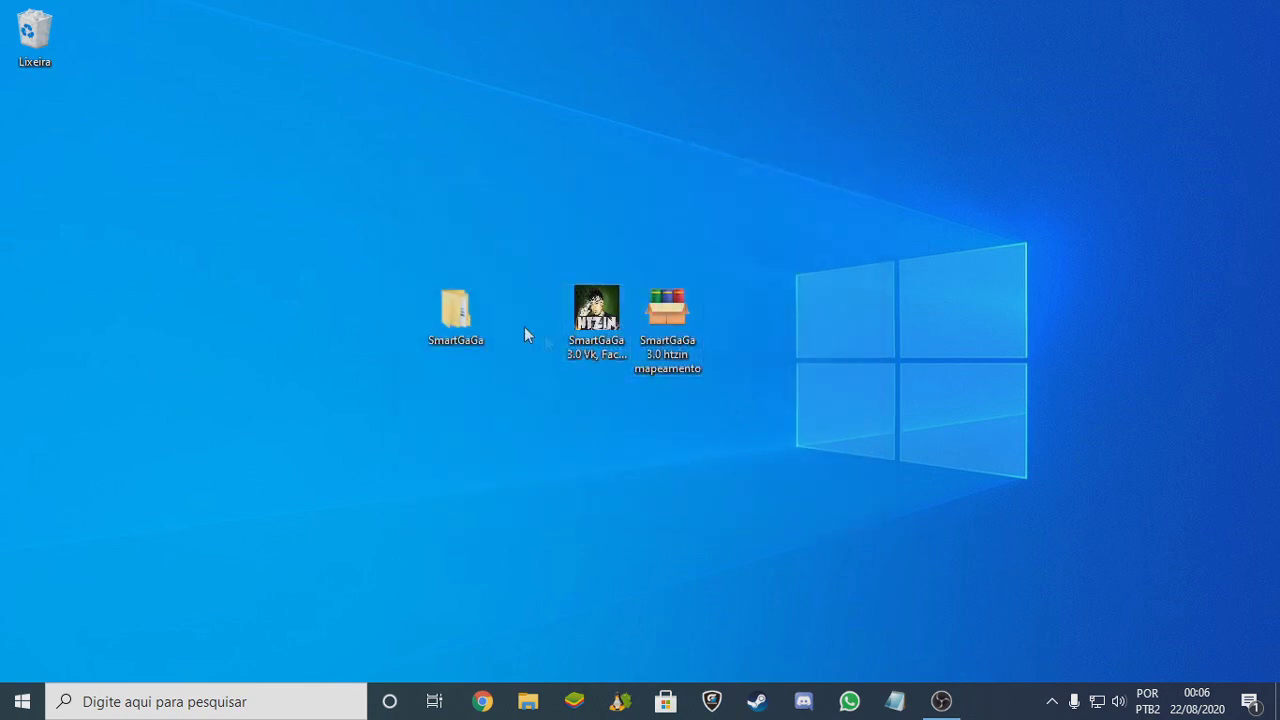
Step: Place the SmartGaGa folder beside the two installers and locate Launcher inside its ProjectTitan\Engine subfolder
{"action": "left_click_drag", "start_coordinate": [465, 308], "coordinate": [798, 316]}
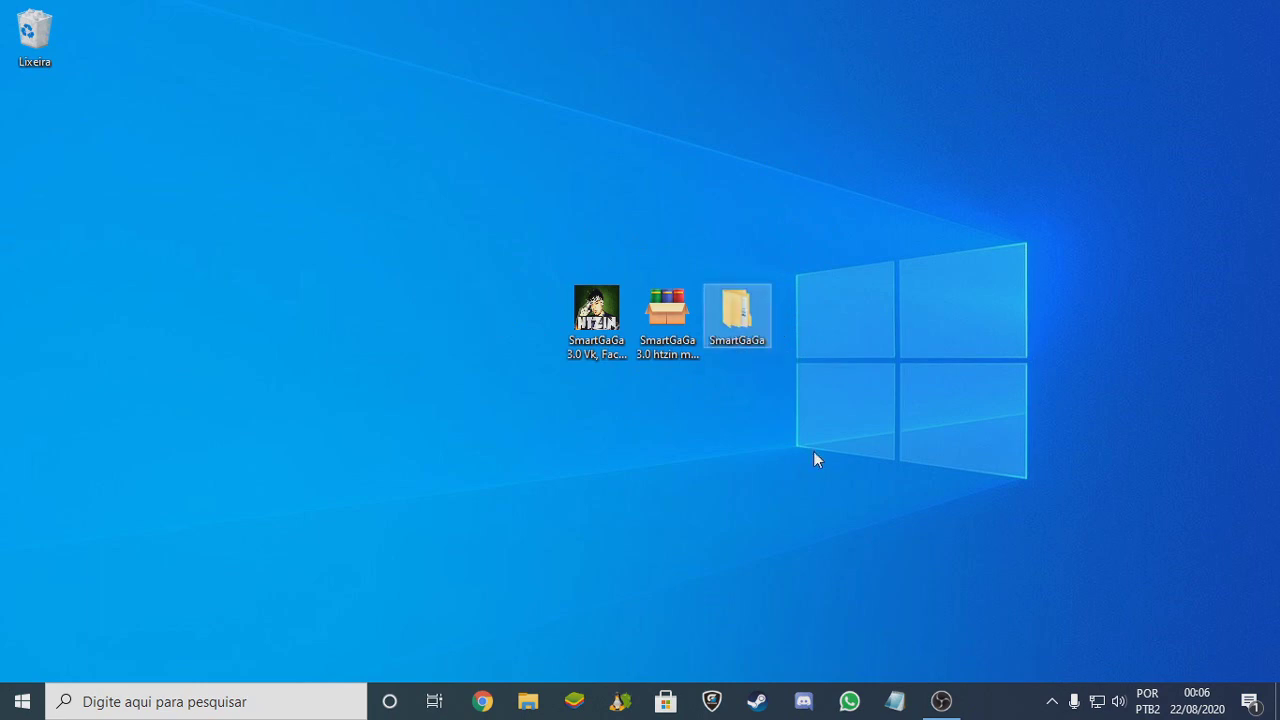
{"action": "left_click", "coordinate": [807, 387]}
{"action": "double_click", "coordinate": [741, 318]}
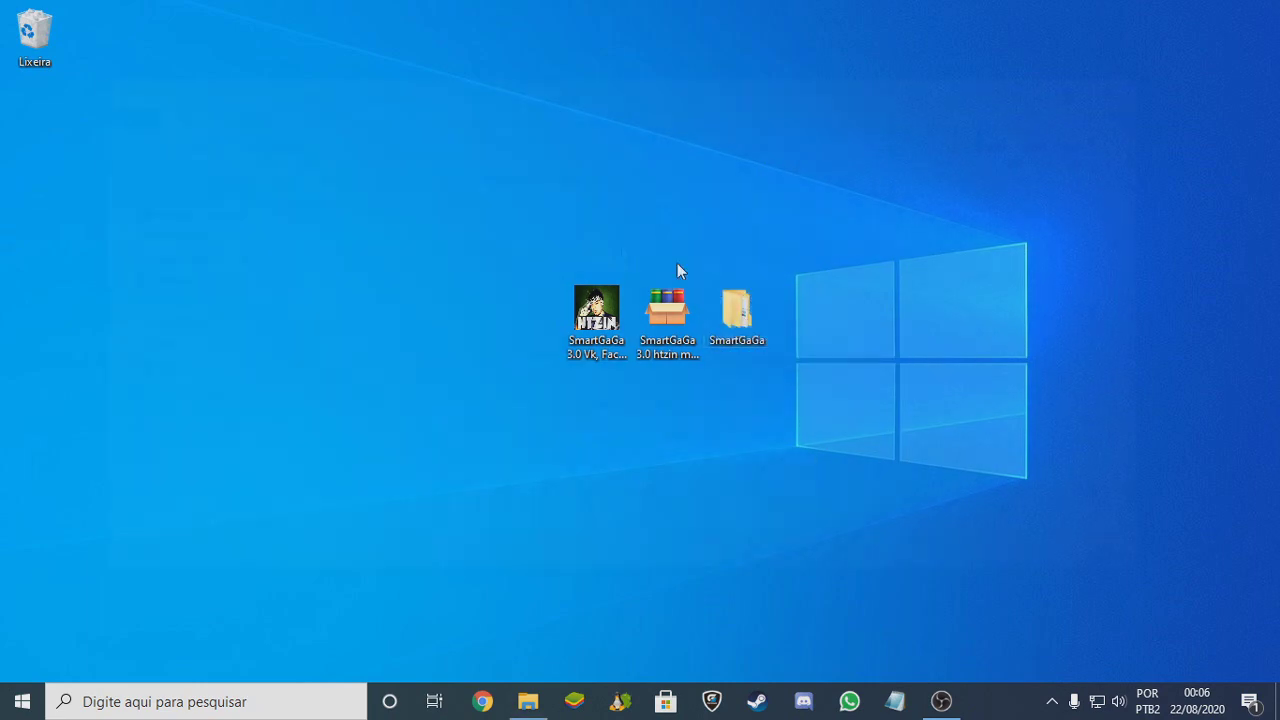
{"action": "double_click", "coordinate": [391, 205]}
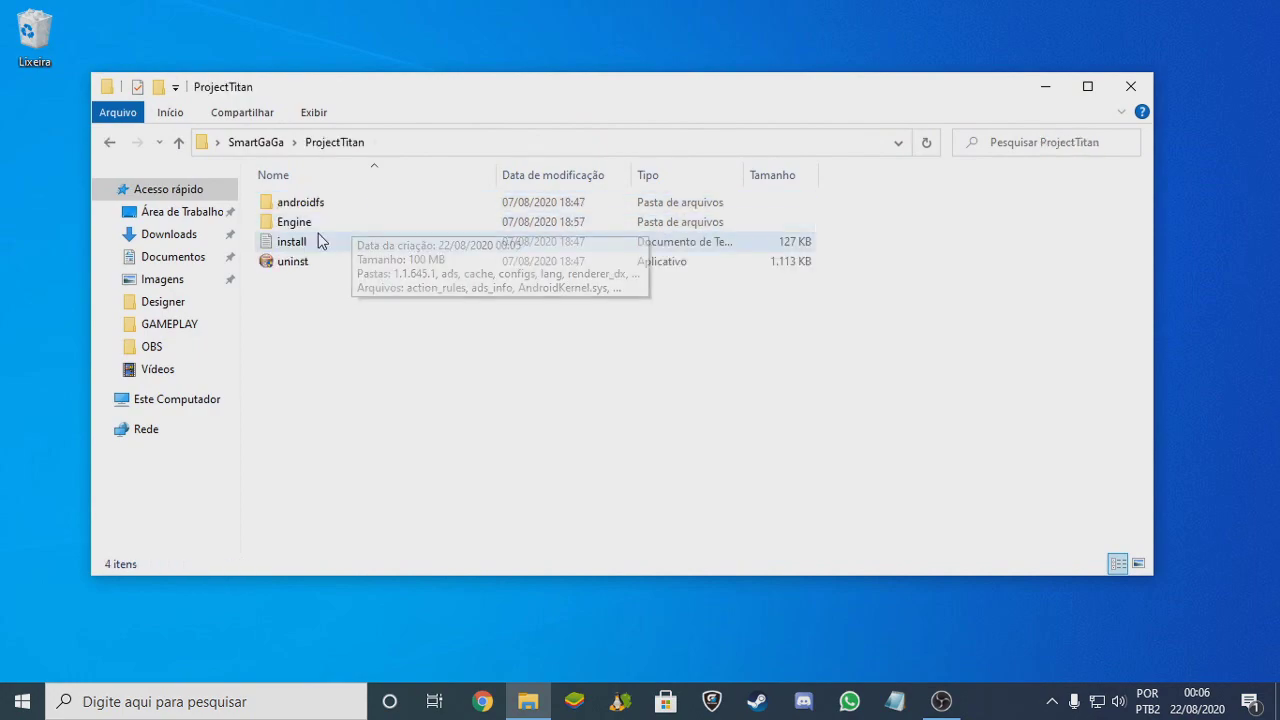
{"action": "double_click", "coordinate": [311, 223]}
{"action": "scroll", "coordinate": [350, 280], "scroll_direction": "down", "scroll_amount": 20}
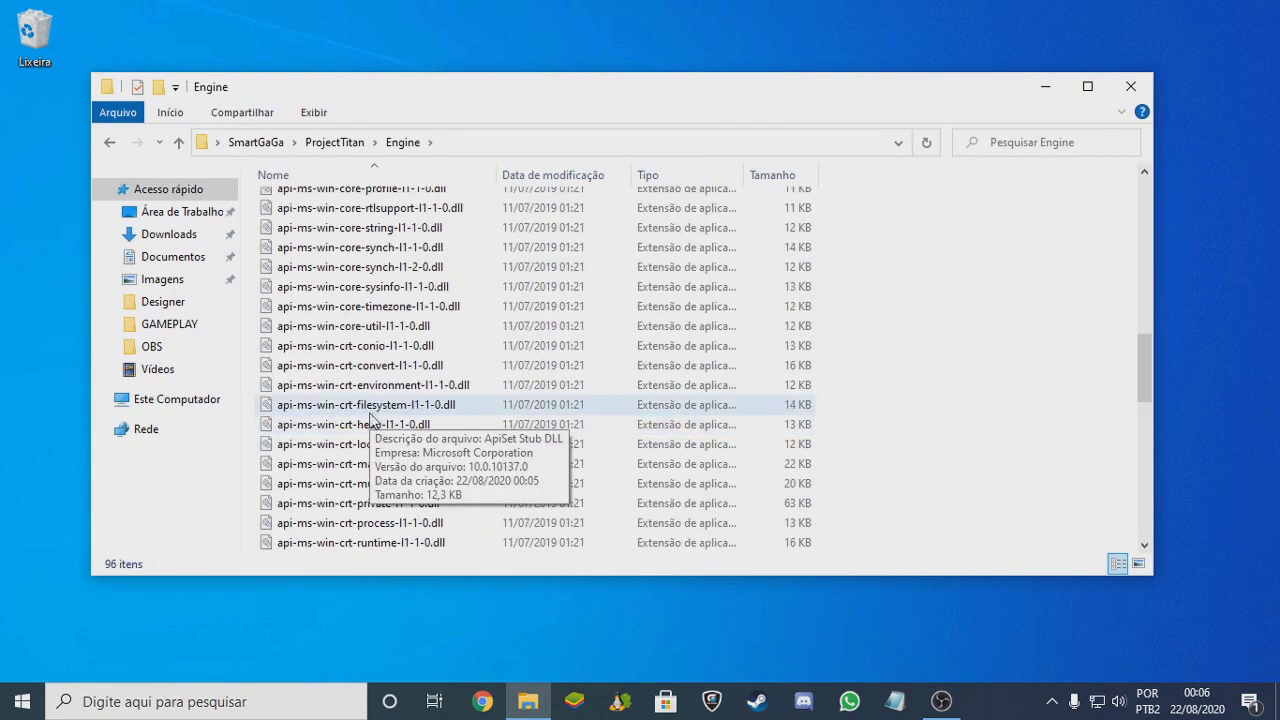
{"action": "scroll", "coordinate": [340, 440], "scroll_direction": "down", "scroll_amount": 1}
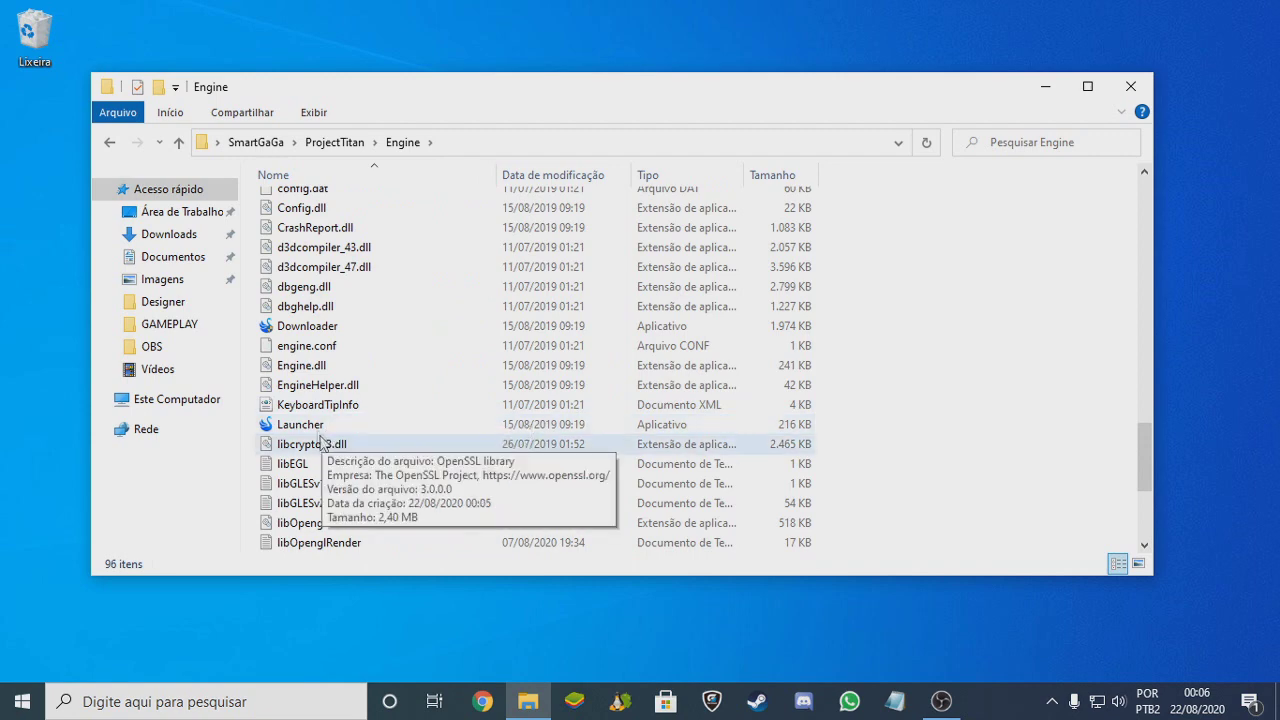
Step: Create a desktop shortcut to the Launcher application and place it beside the SmartGaGa folder
{"action": "left_click", "coordinate": [320, 424]}
{"action": "right_click", "coordinate": [318, 424]}
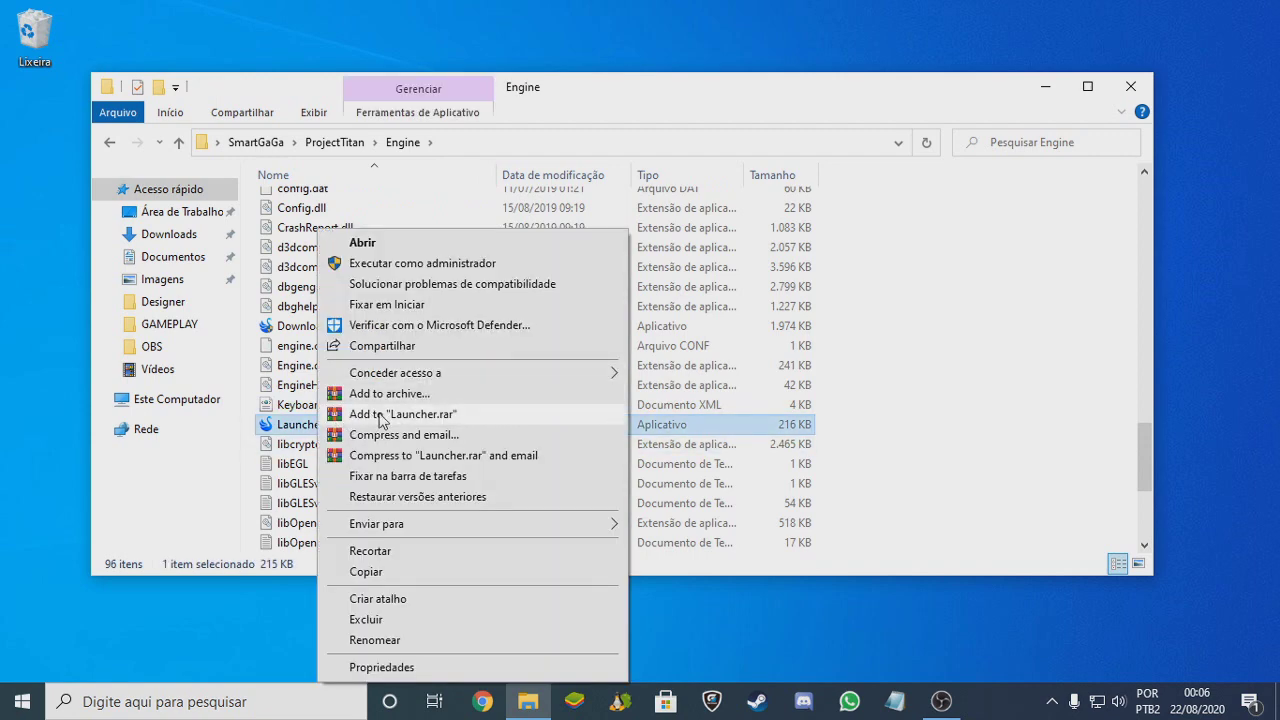
{"action": "mouse_move", "coordinate": [410, 524]}
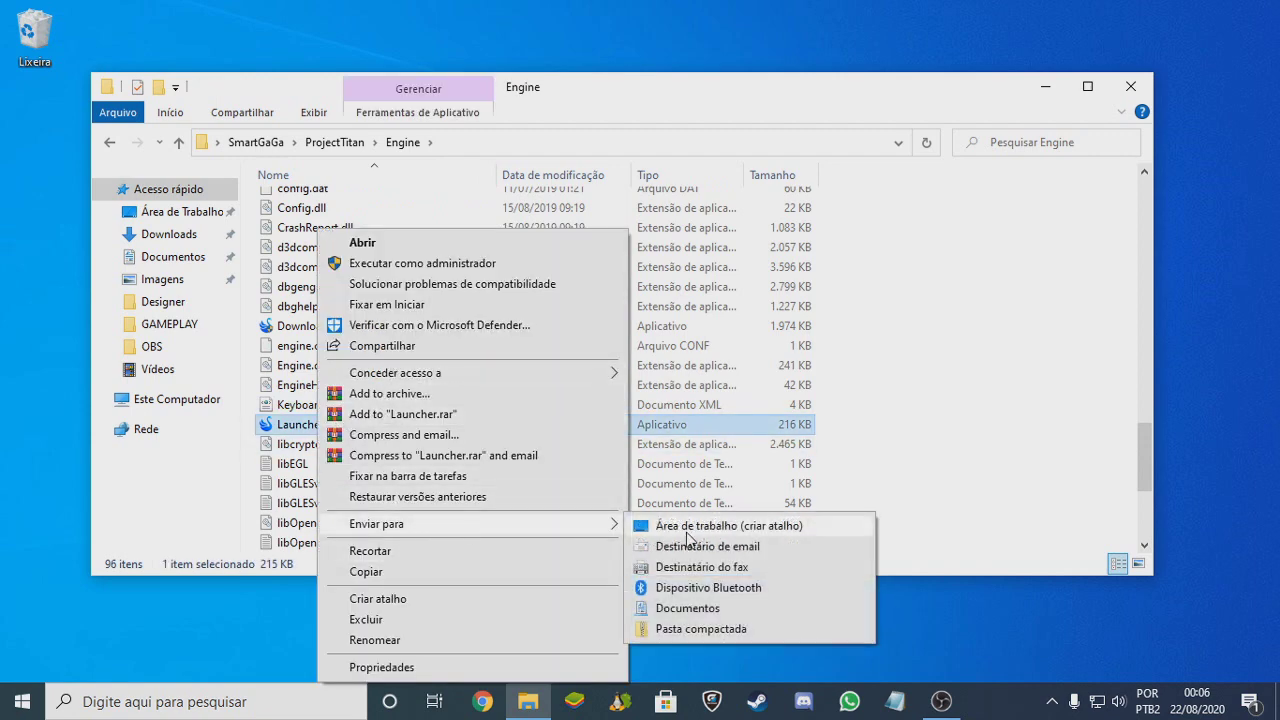
{"action": "left_click", "coordinate": [680, 524]}
{"action": "left_click", "coordinate": [1130, 86]}
{"action": "left_click_drag", "start_coordinate": [34, 140], "coordinate": [830, 408]}
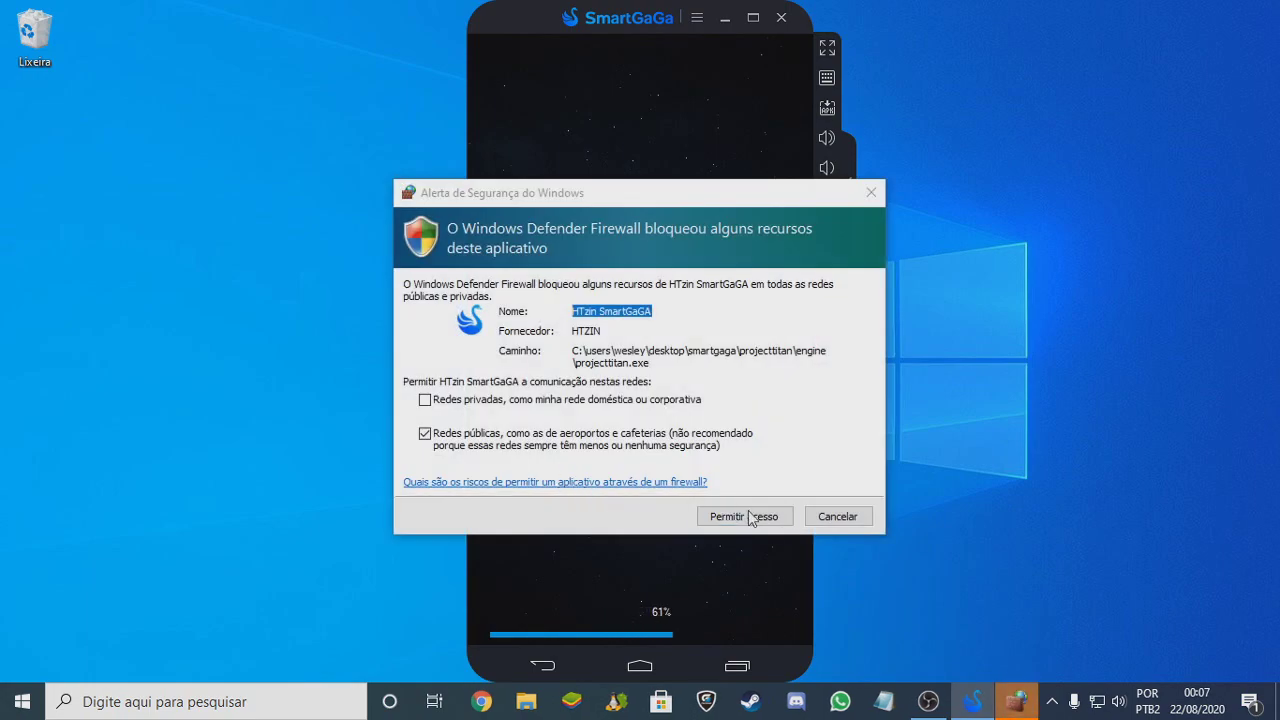
Step: Allow HTzin SmartGaGA to communicate on public networks through the Windows Defender Firewall
{"action": "left_click", "coordinate": [762, 517]}
{"action": "left_click", "coordinate": [765, 520]}
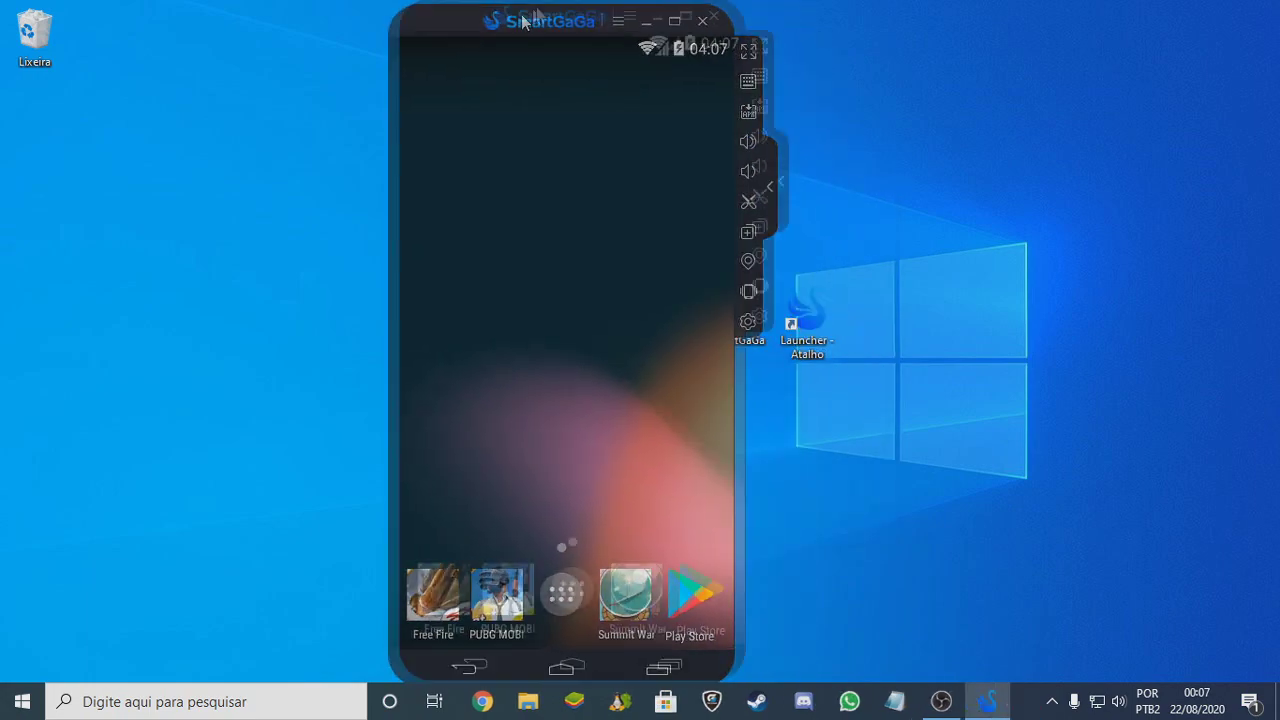
Step: Review the emulator's Basic and Advanced settings, including the Renderer options, and leave them without saving
{"action": "left_click", "coordinate": [777, 316]}
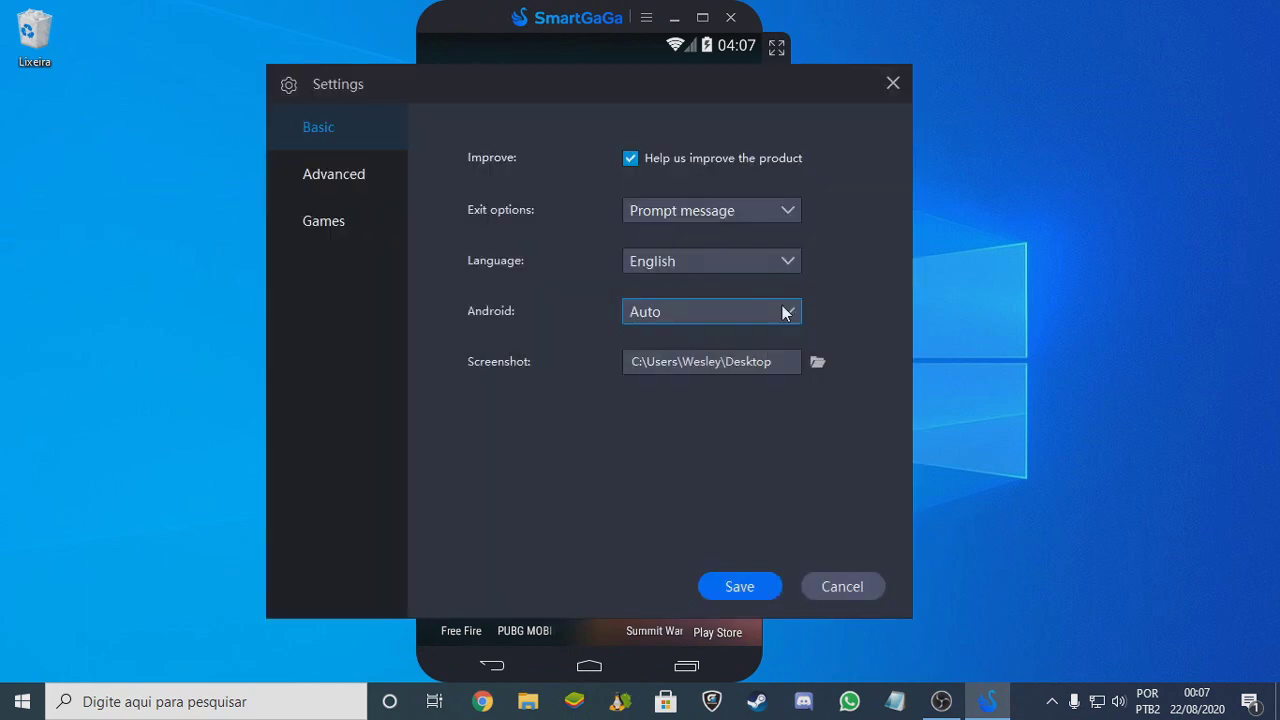
{"action": "left_click", "coordinate": [322, 188]}
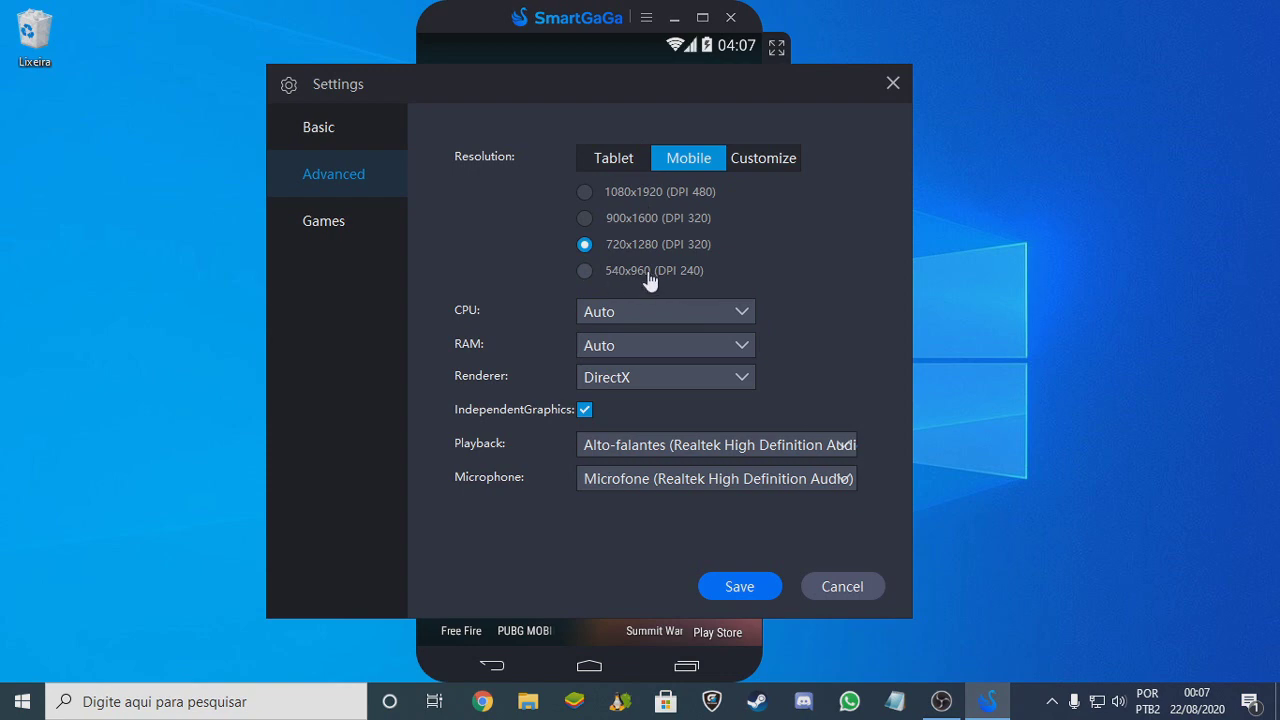
{"action": "left_click", "coordinate": [626, 377]}
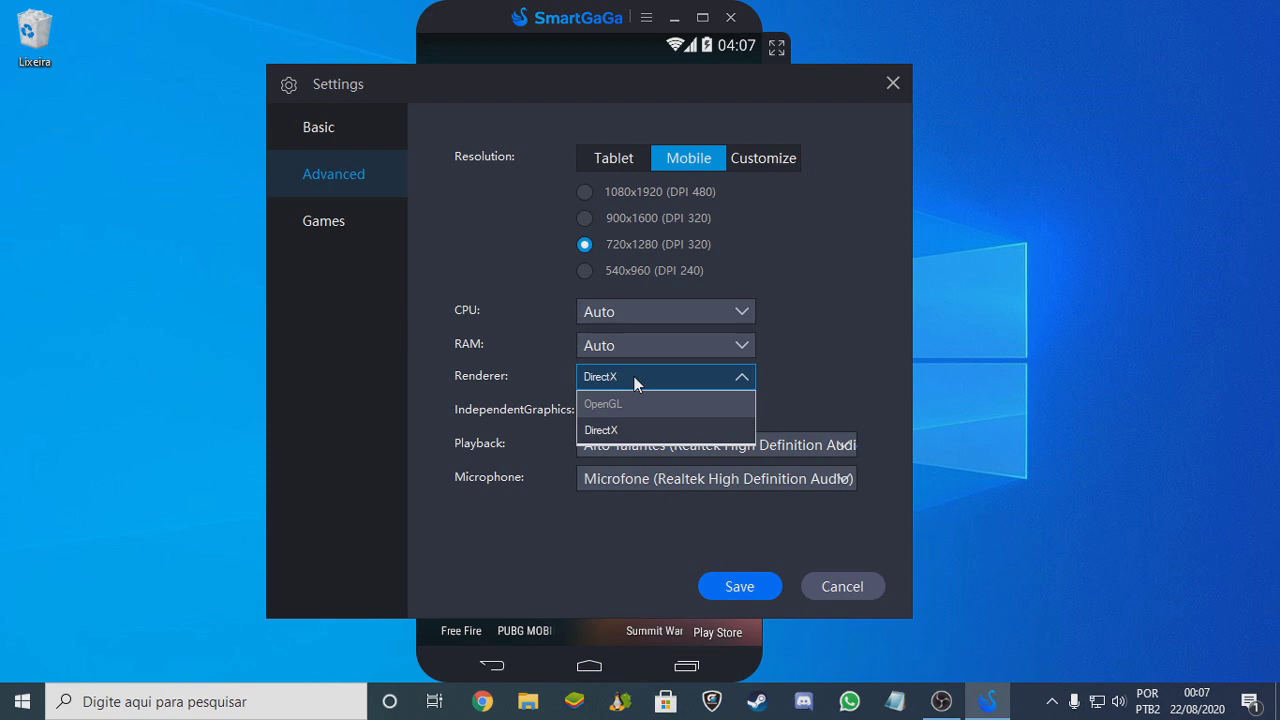
{"action": "left_click", "coordinate": [634, 380]}
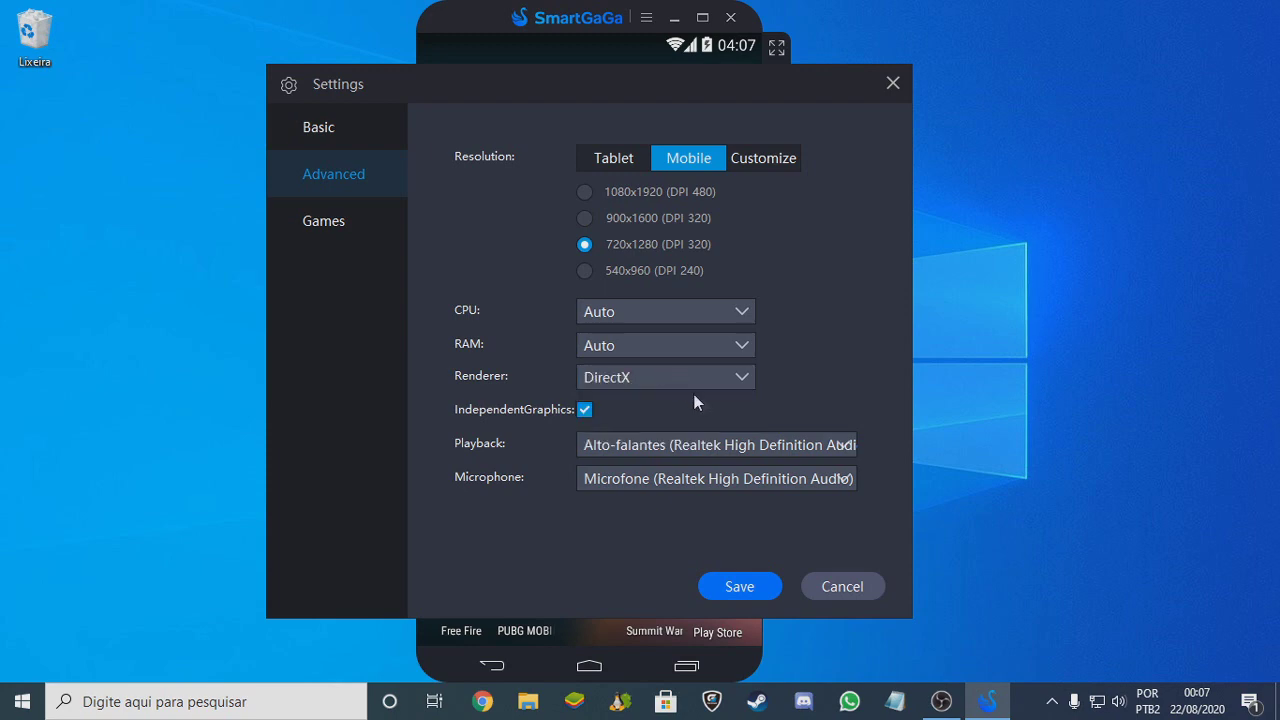
{"action": "left_click", "coordinate": [836, 592]}
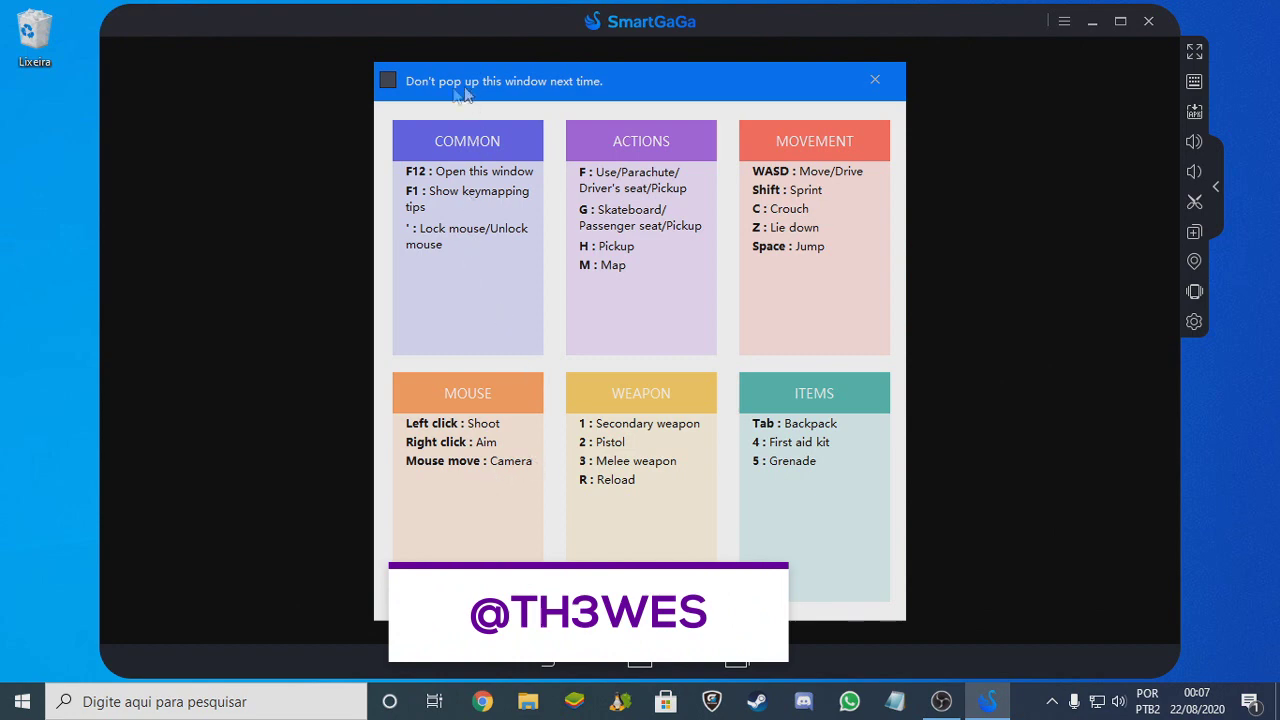
Step: Dismiss the key mapping overview so it does not pop up next time, and resize and reposition the emulator window
{"action": "left_click", "coordinate": [398, 80]}
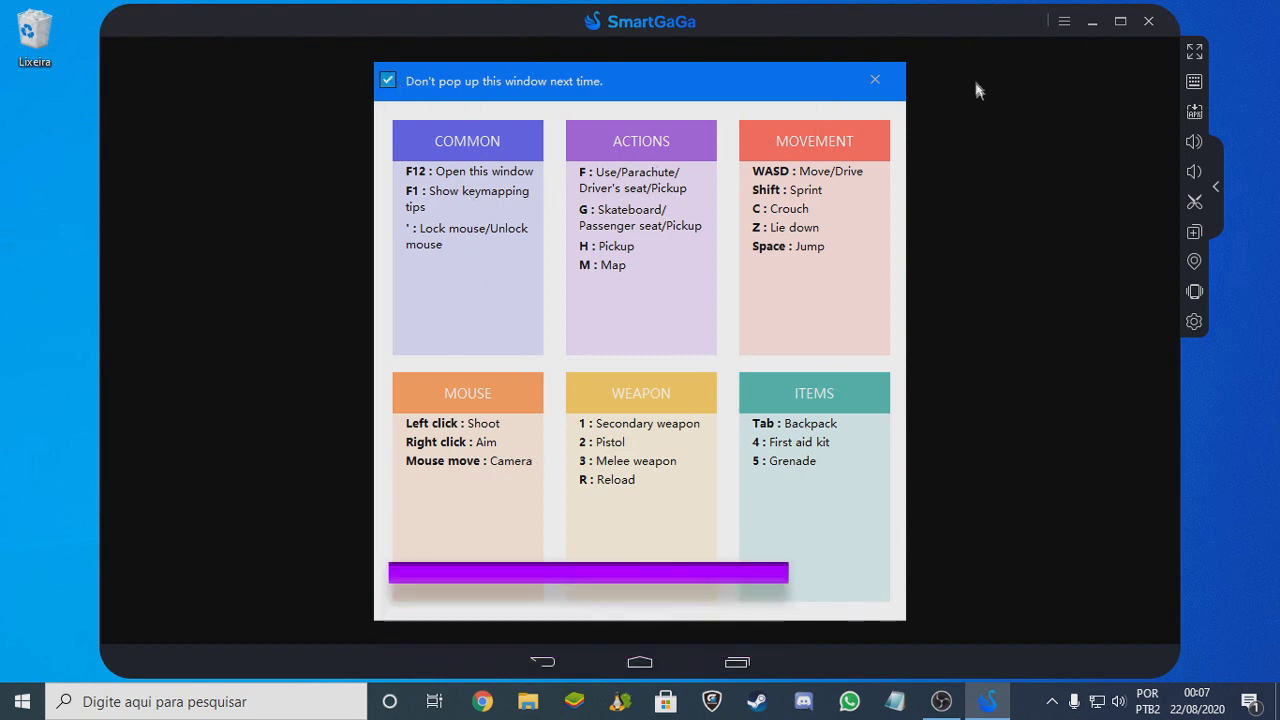
{"action": "left_click", "coordinate": [876, 81]}
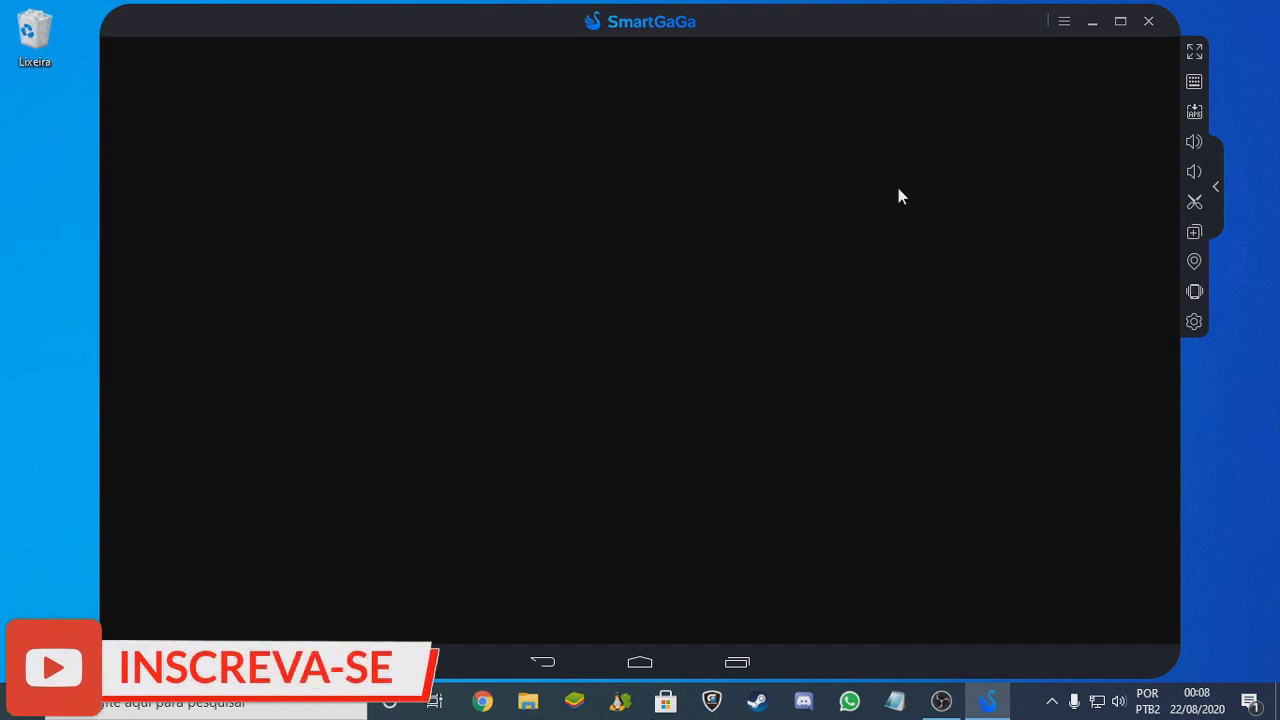
{"action": "left_click_drag", "start_coordinate": [126, 20], "coordinate": [183, 33]}
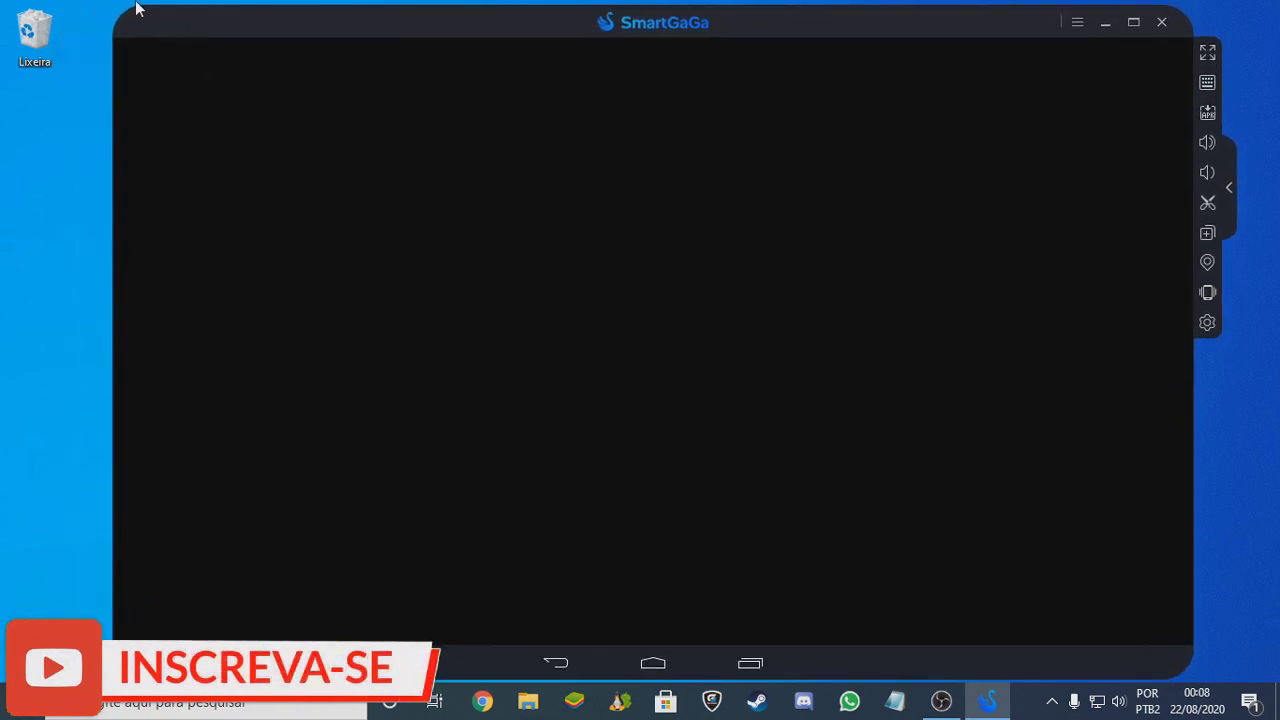
{"action": "left_click_drag", "start_coordinate": [329, 31], "coordinate": [383, 77]}
{"action": "left_click_drag", "start_coordinate": [714, 77], "coordinate": [669, 68]}
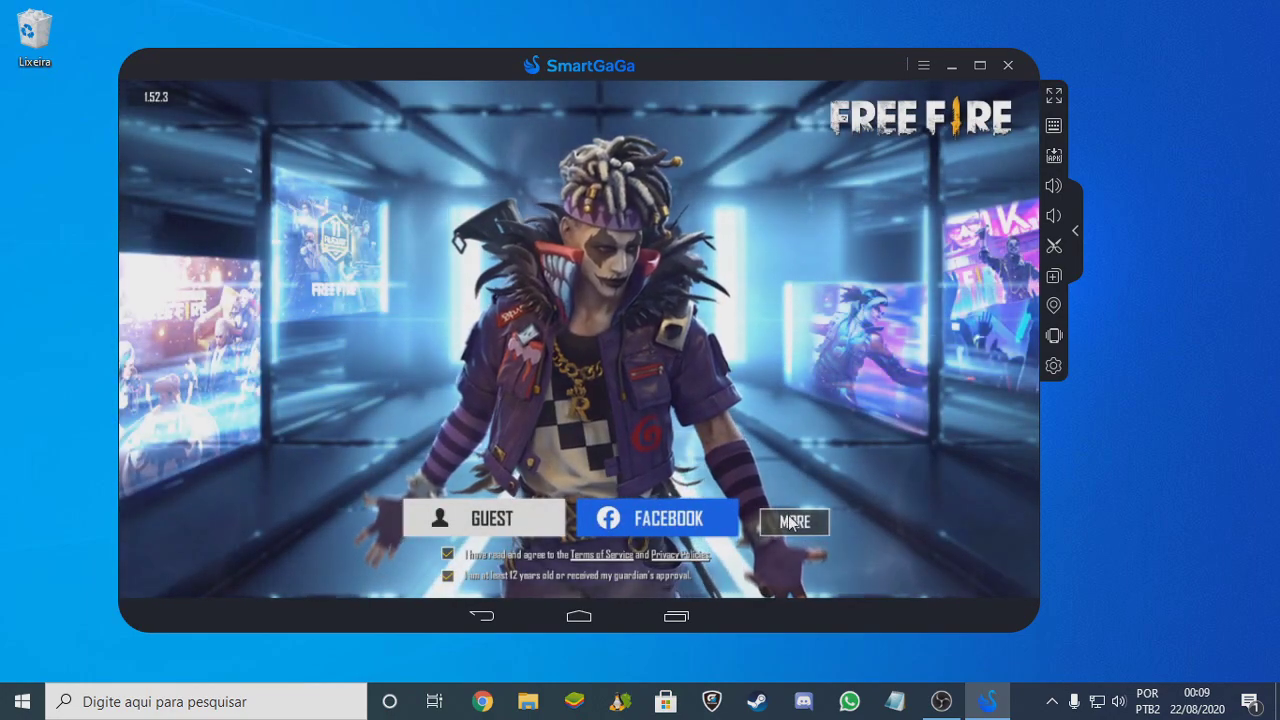
Step: Sign in to Free Fire through the additional login options and check the expansion packs in the Download Center
{"action": "left_click", "coordinate": [792, 522]}
{"action": "left_click", "coordinate": [565, 334]}
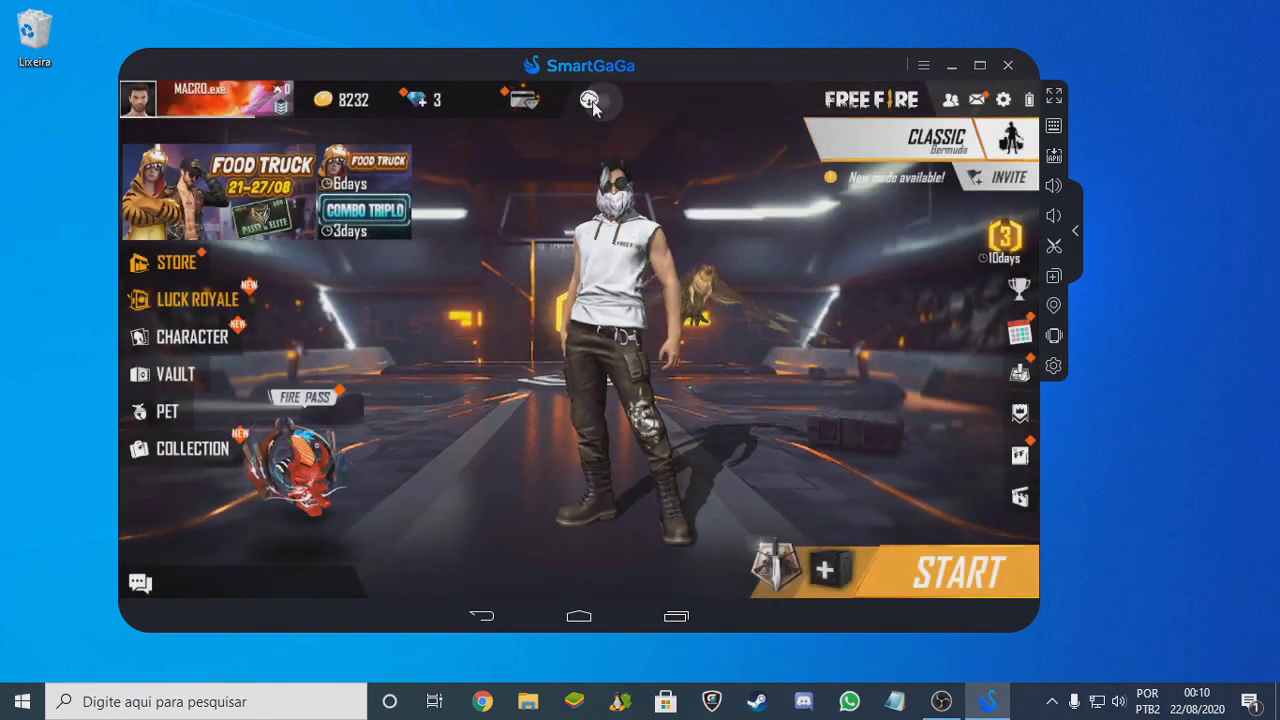
{"action": "left_click", "coordinate": [590, 100]}
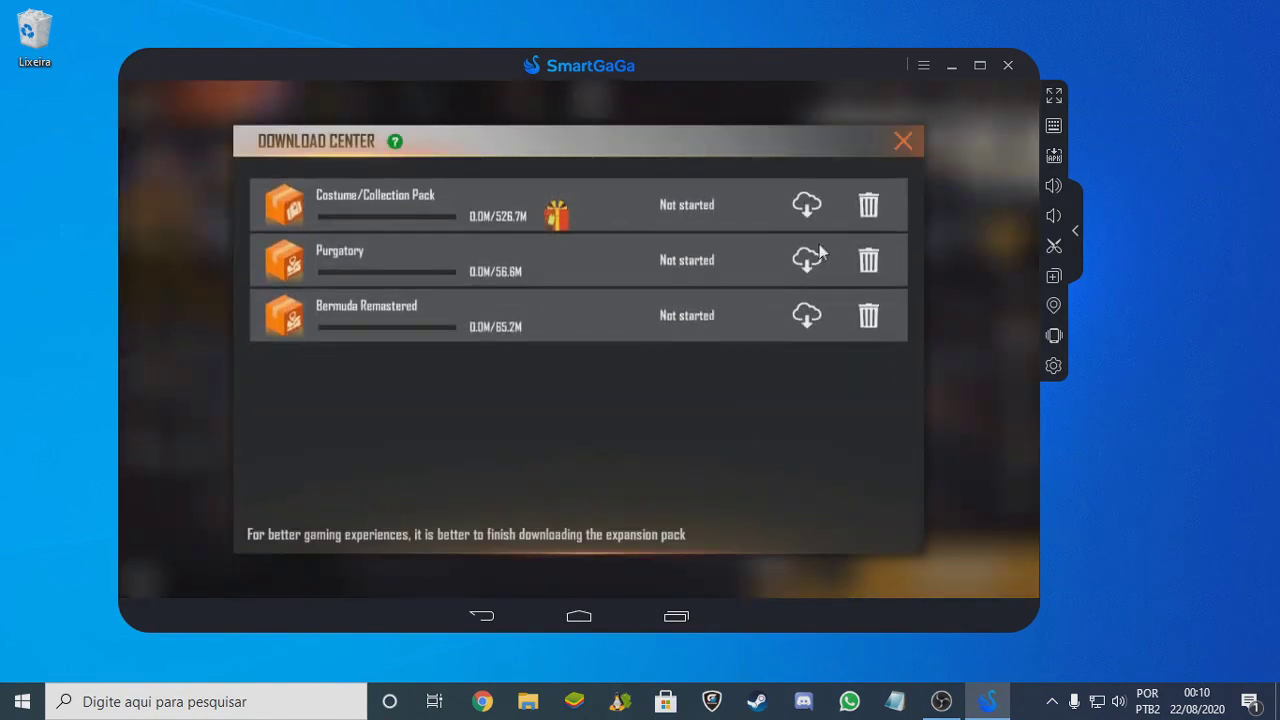
{"action": "left_click", "coordinate": [900, 138]}
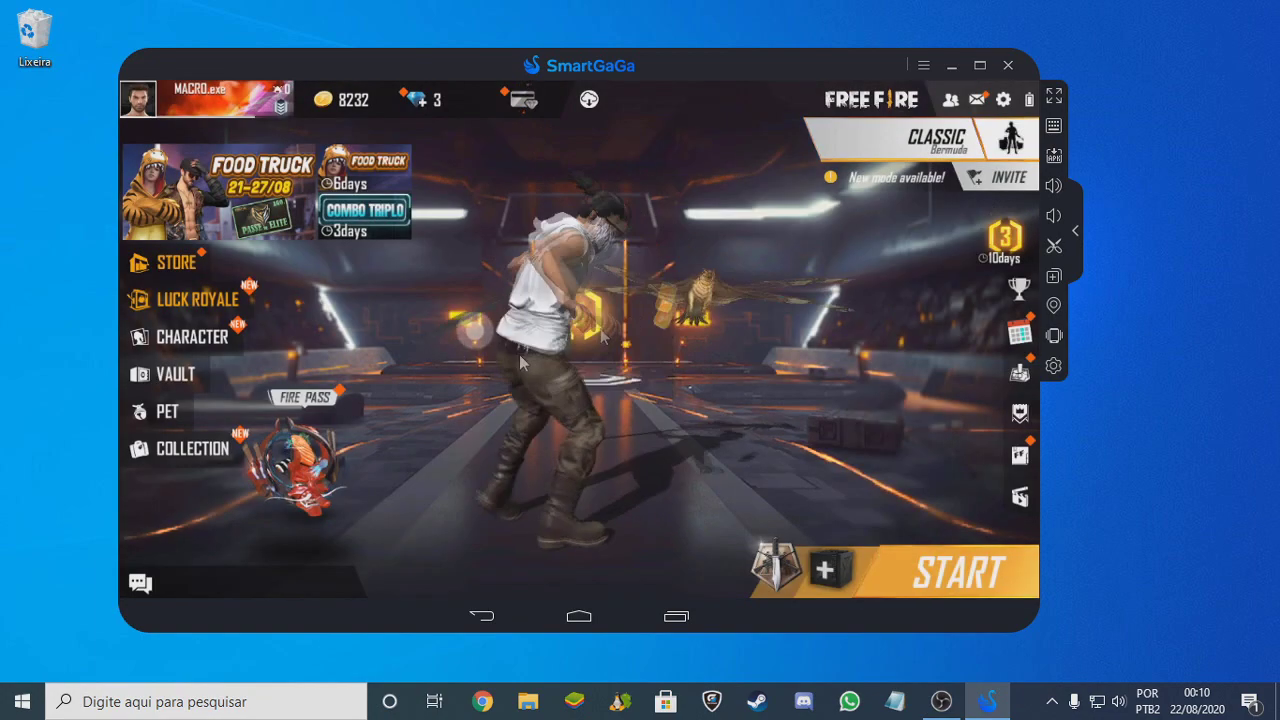
Step: Set the Free Fire graphics to Ultra and try the character's emote wheel in the lobby
{"action": "left_click", "coordinate": [1003, 99]}
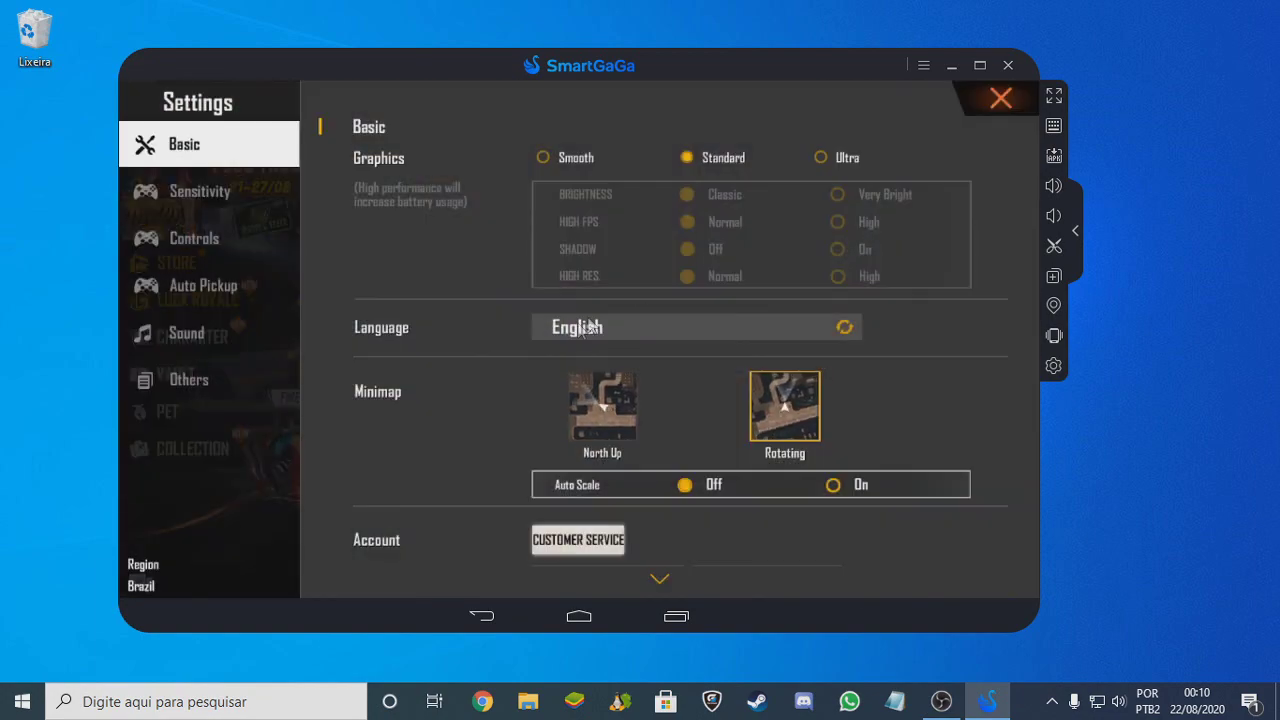
{"action": "left_click", "coordinate": [821, 158]}
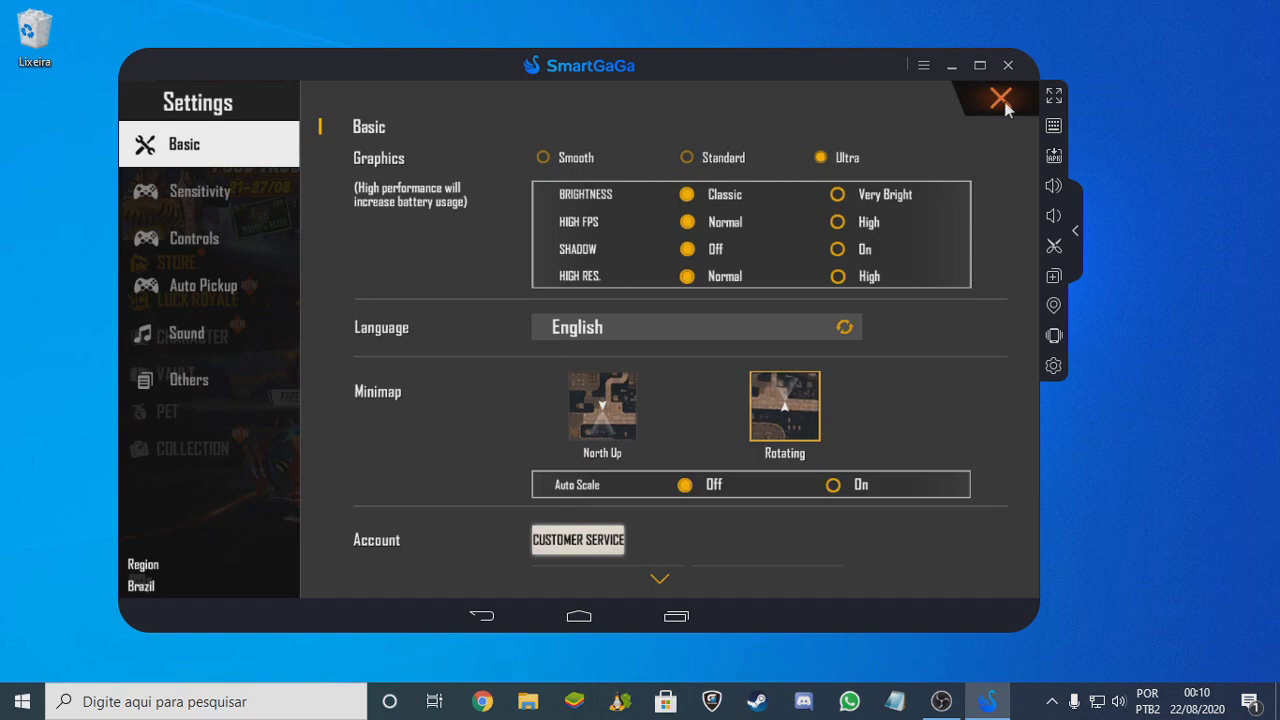
{"action": "left_click", "coordinate": [1001, 97]}
{"action": "left_click", "coordinate": [592, 352]}
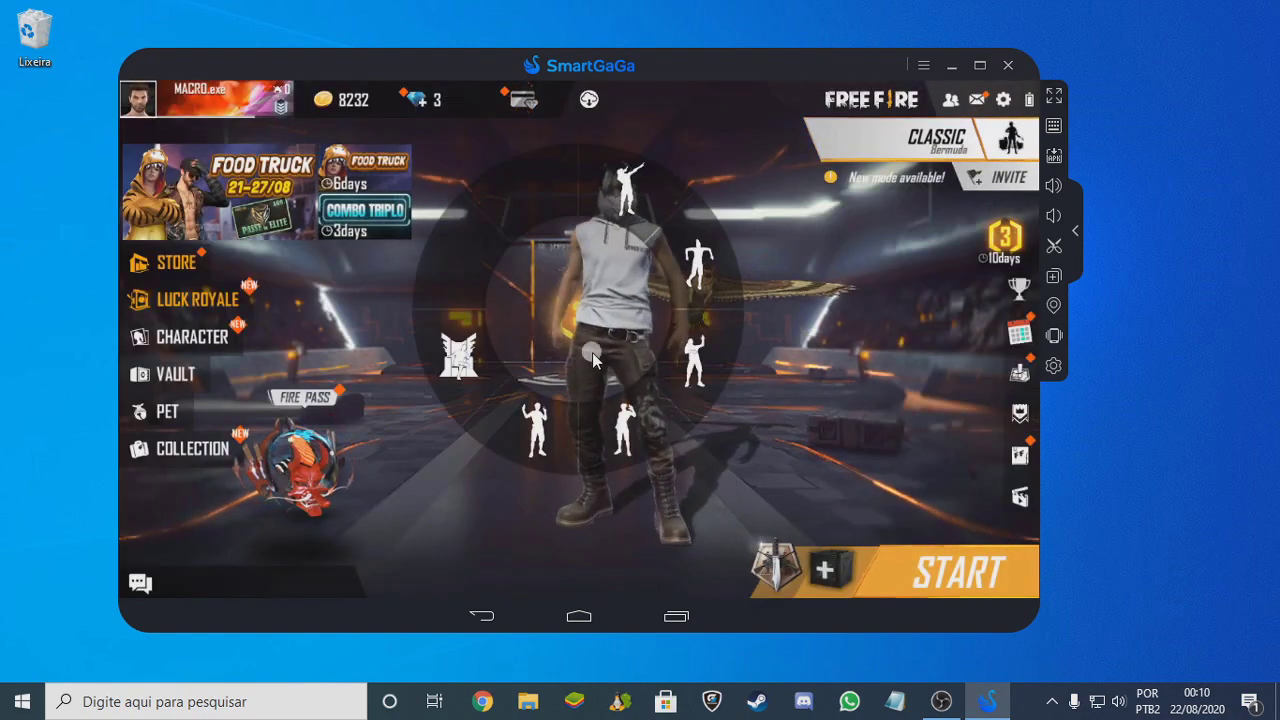
{"action": "left_click", "coordinate": [592, 352]}
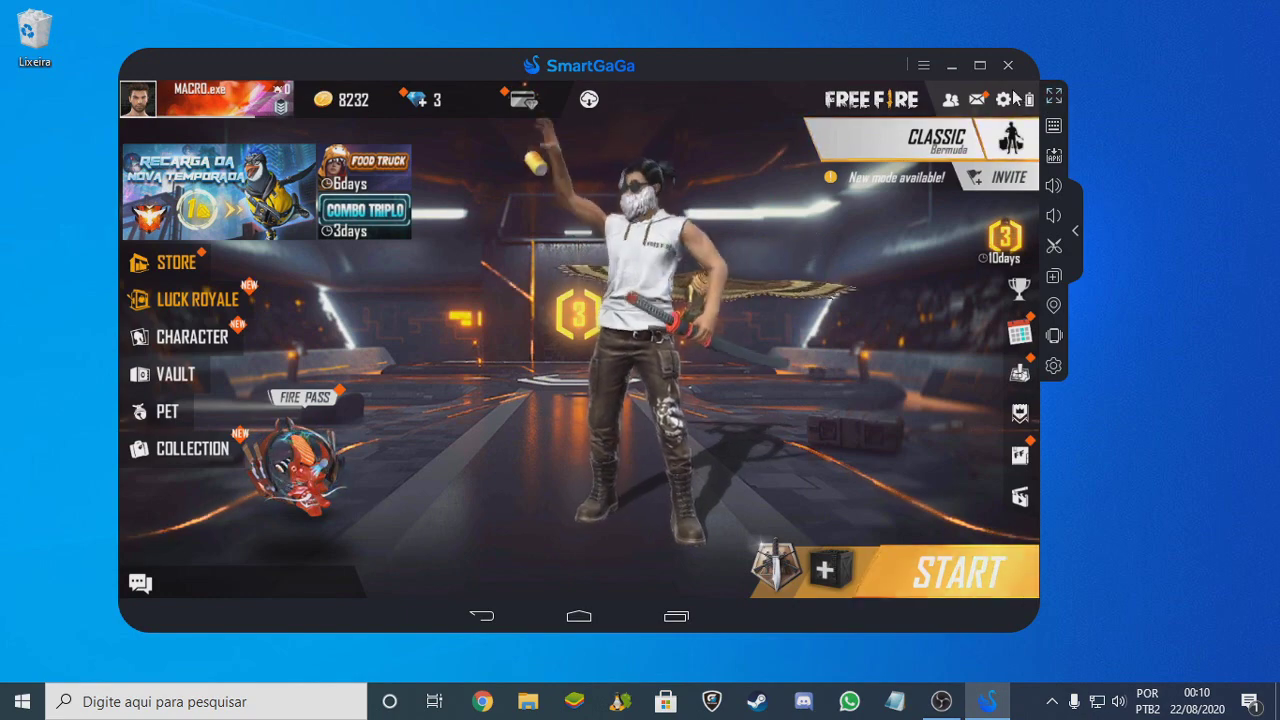
Step: Set HIGH FPS to High in the Free Fire Basic settings and accept the high performance suggestion
{"action": "left_click", "coordinate": [590, 100]}
{"action": "left_click", "coordinate": [861, 222]}
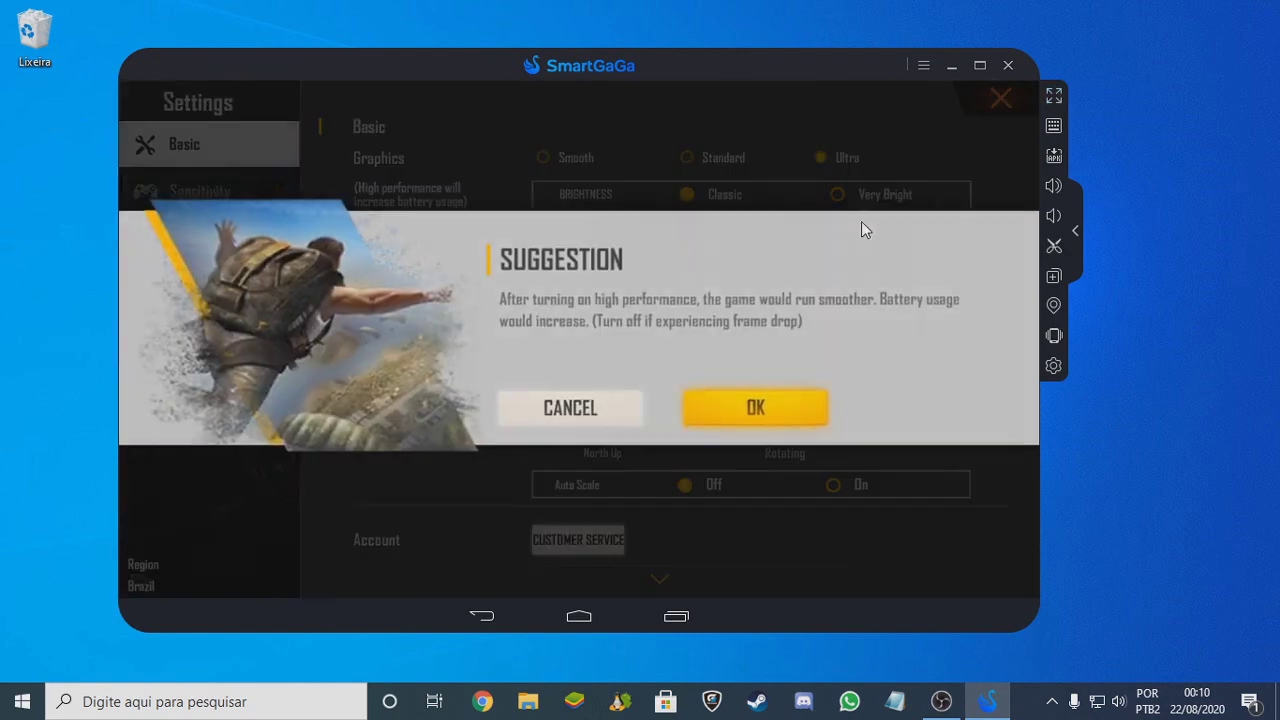
{"action": "left_click", "coordinate": [757, 405]}
{"action": "left_click", "coordinate": [1002, 99]}
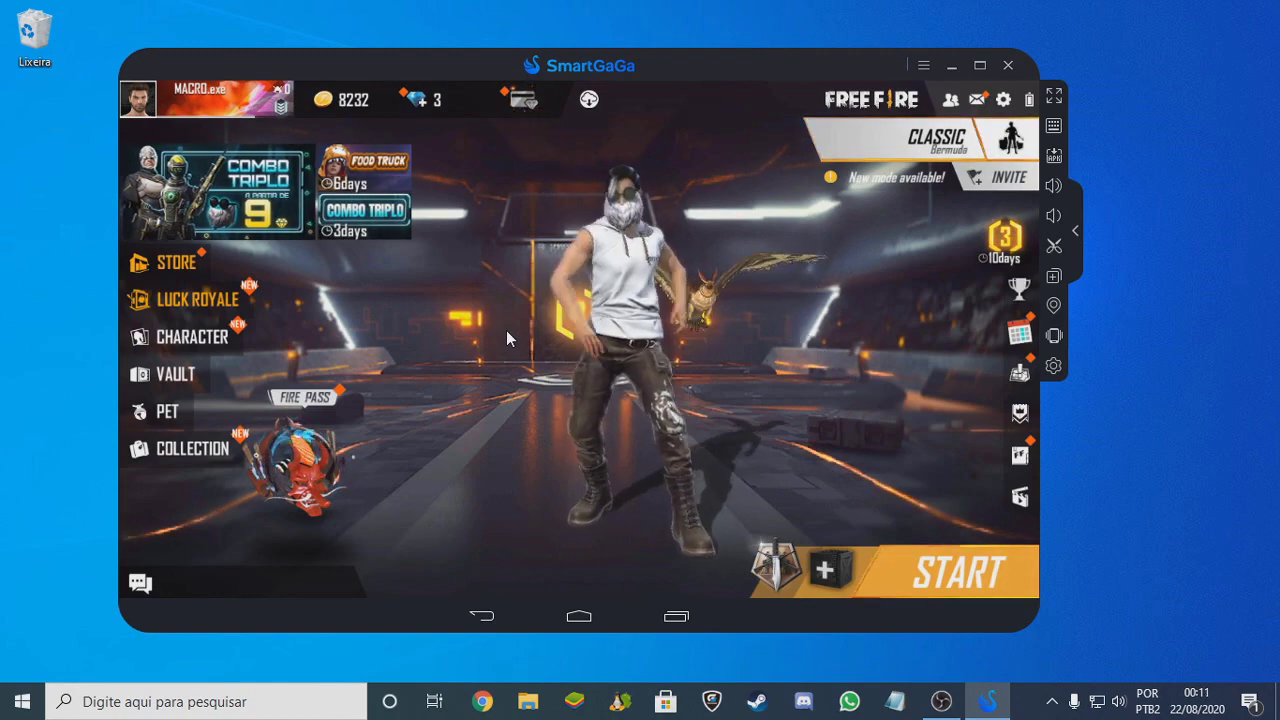
Step: Set the General, Red Dot, 2x Scope and 4x Scope sensitivities to 100 in the Free Fire settings
{"action": "left_click", "coordinate": [1003, 99]}
{"action": "left_click", "coordinate": [200, 192]}
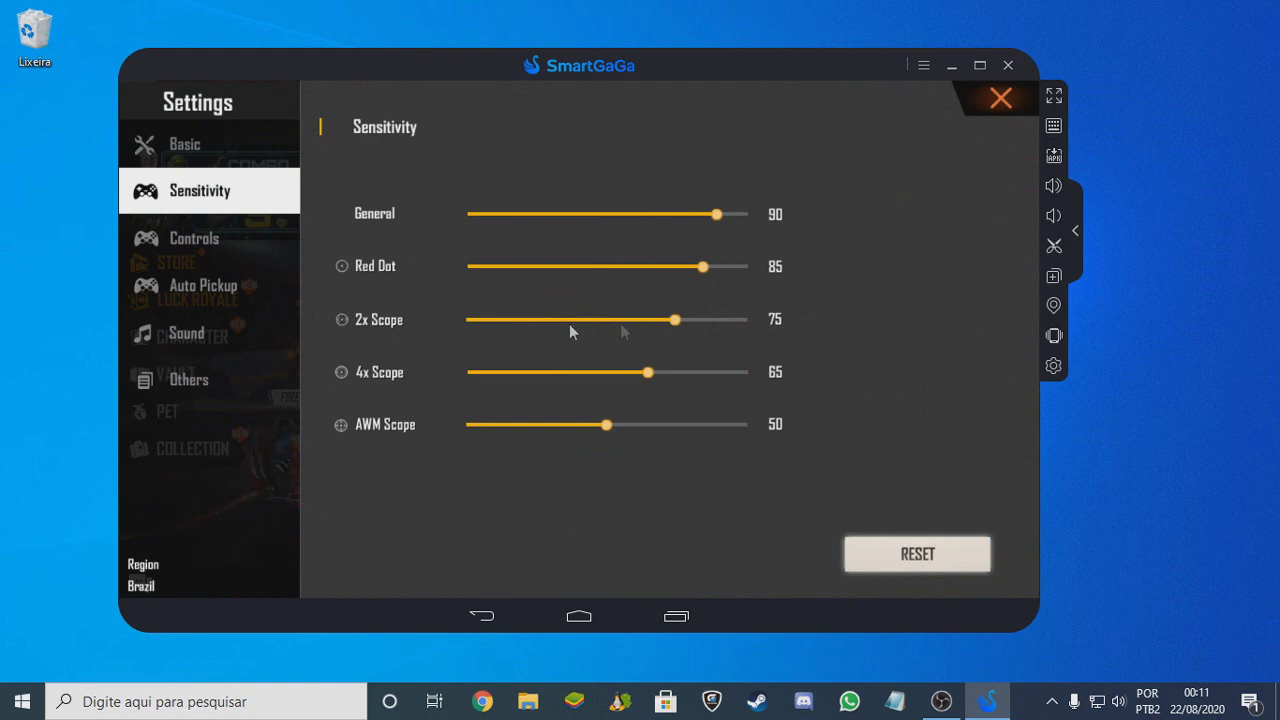
{"action": "left_click_drag", "start_coordinate": [789, 262], "coordinate": [795, 263]}
{"action": "left_click_drag", "start_coordinate": [718, 214], "coordinate": [748, 214]}
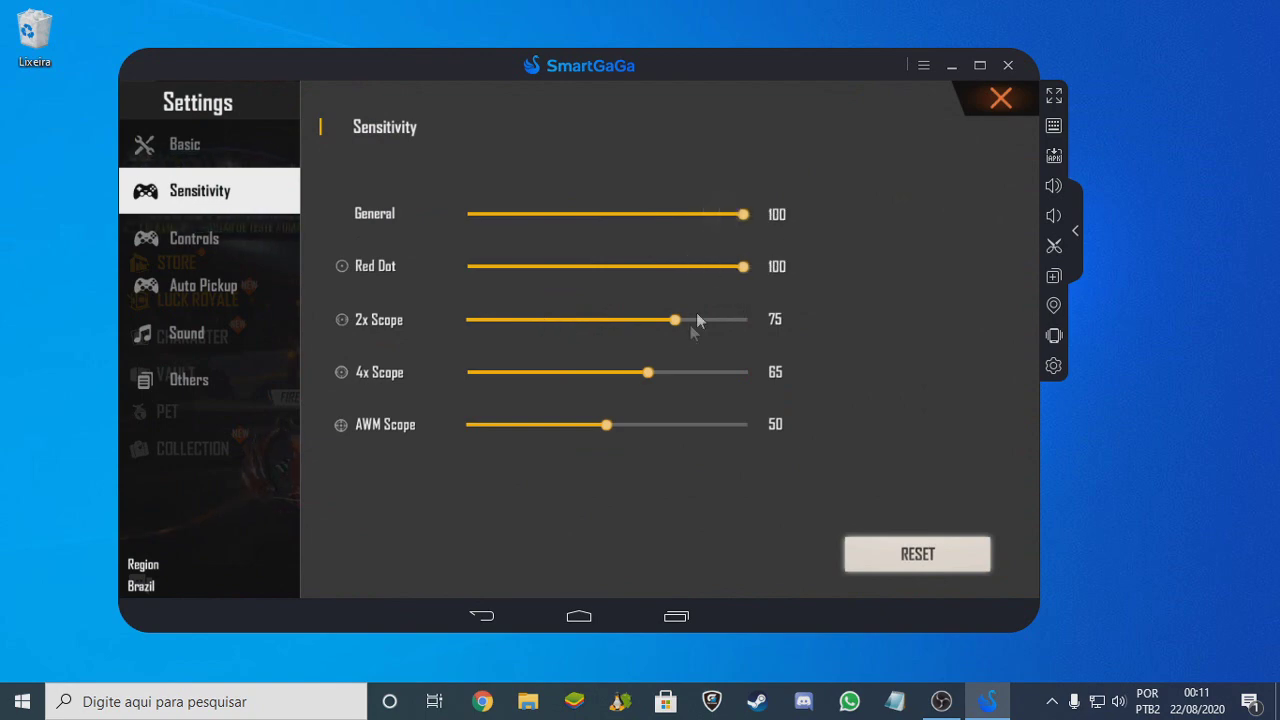
{"action": "left_click_drag", "start_coordinate": [798, 370], "coordinate": [812, 371]}
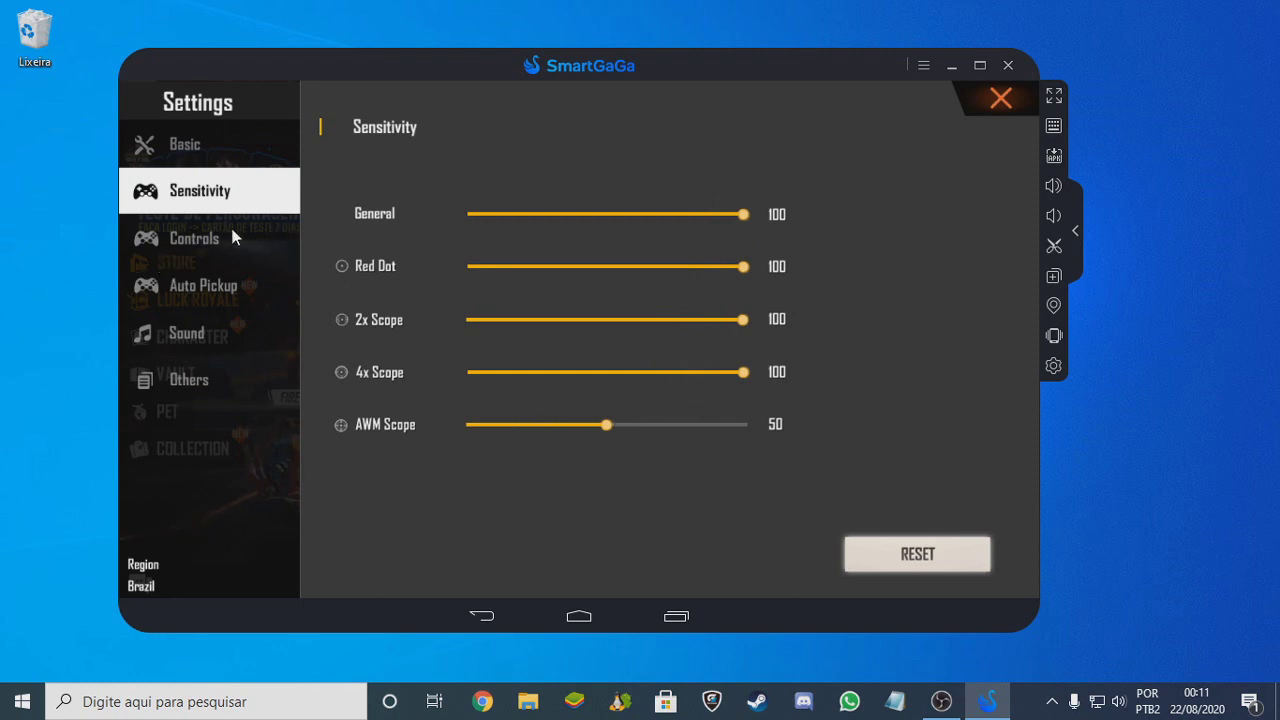
Step: Check the custom HUD layout without saving changes, and review the remaining Controls options
{"action": "left_click", "coordinate": [203, 243]}
{"action": "left_click", "coordinate": [886, 562]}
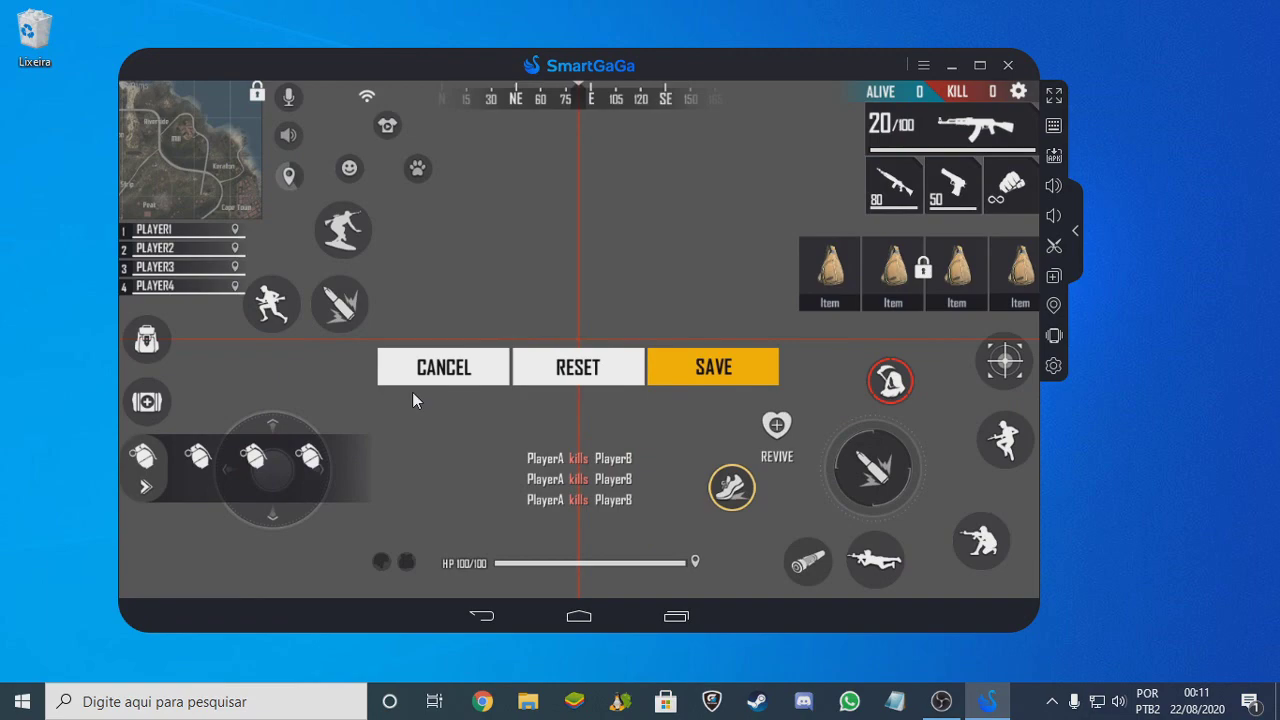
{"action": "left_click", "coordinate": [436, 380]}
{"action": "scroll", "coordinate": [877, 450], "scroll_direction": "down", "scroll_amount": 1}
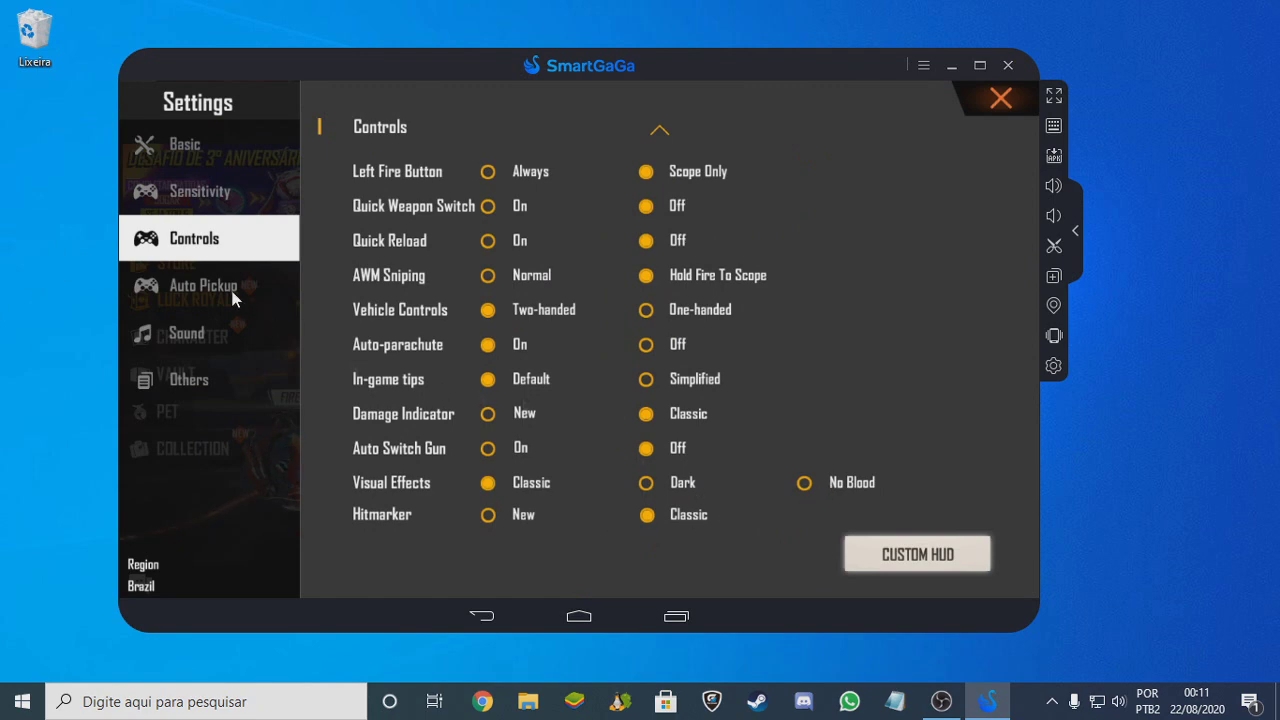
Step: Check the available game languages in the Basic settings and close the list without choosing another one
{"action": "left_click", "coordinate": [195, 150]}
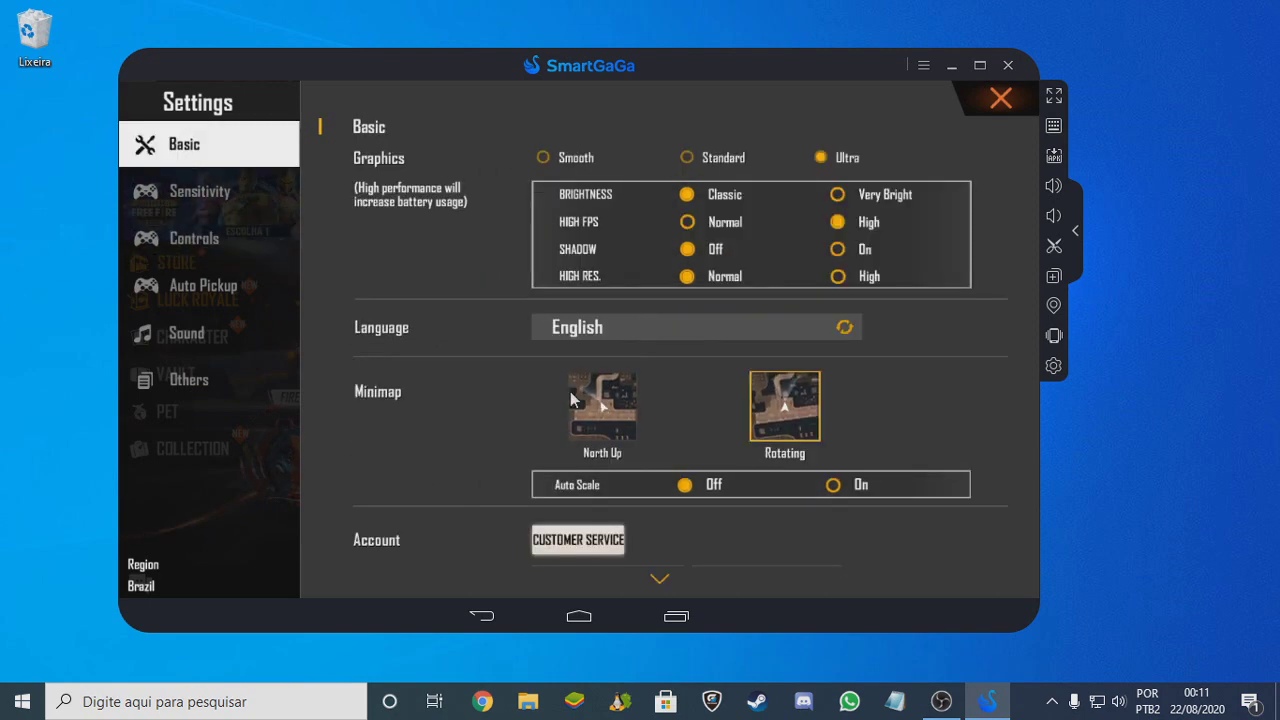
{"action": "left_click", "coordinate": [641, 328]}
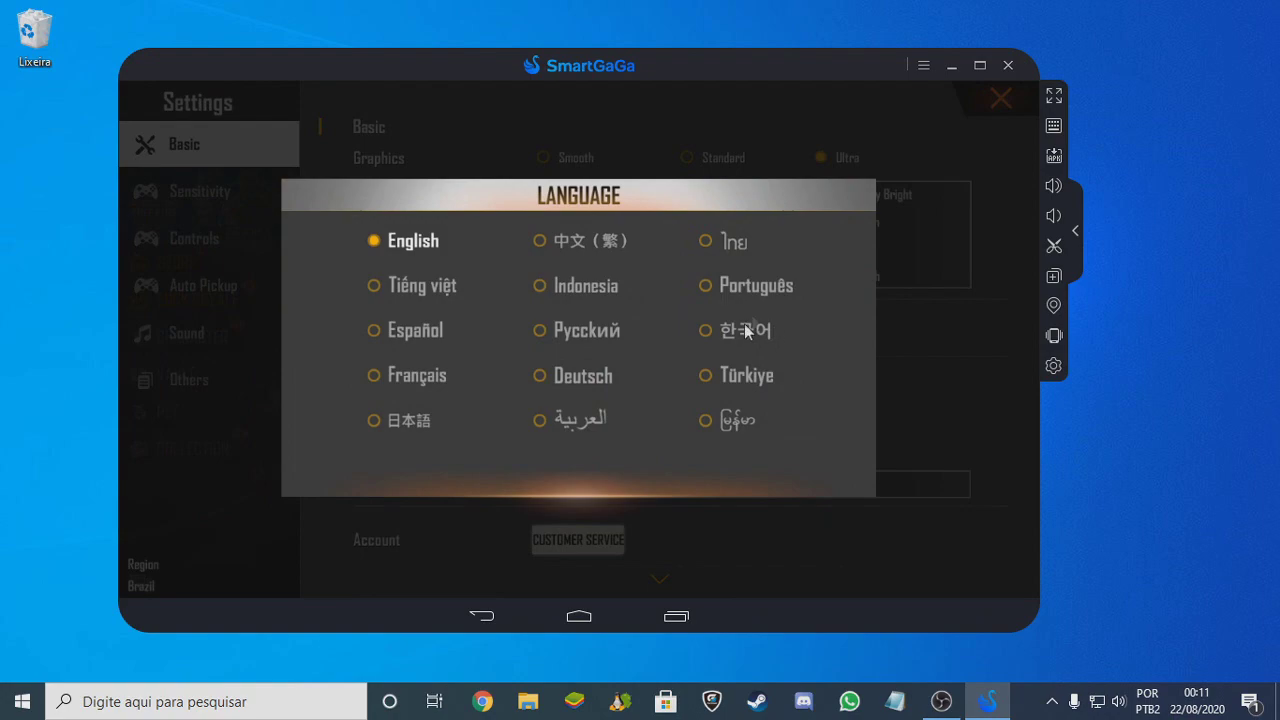
{"action": "left_click", "coordinate": [872, 306]}
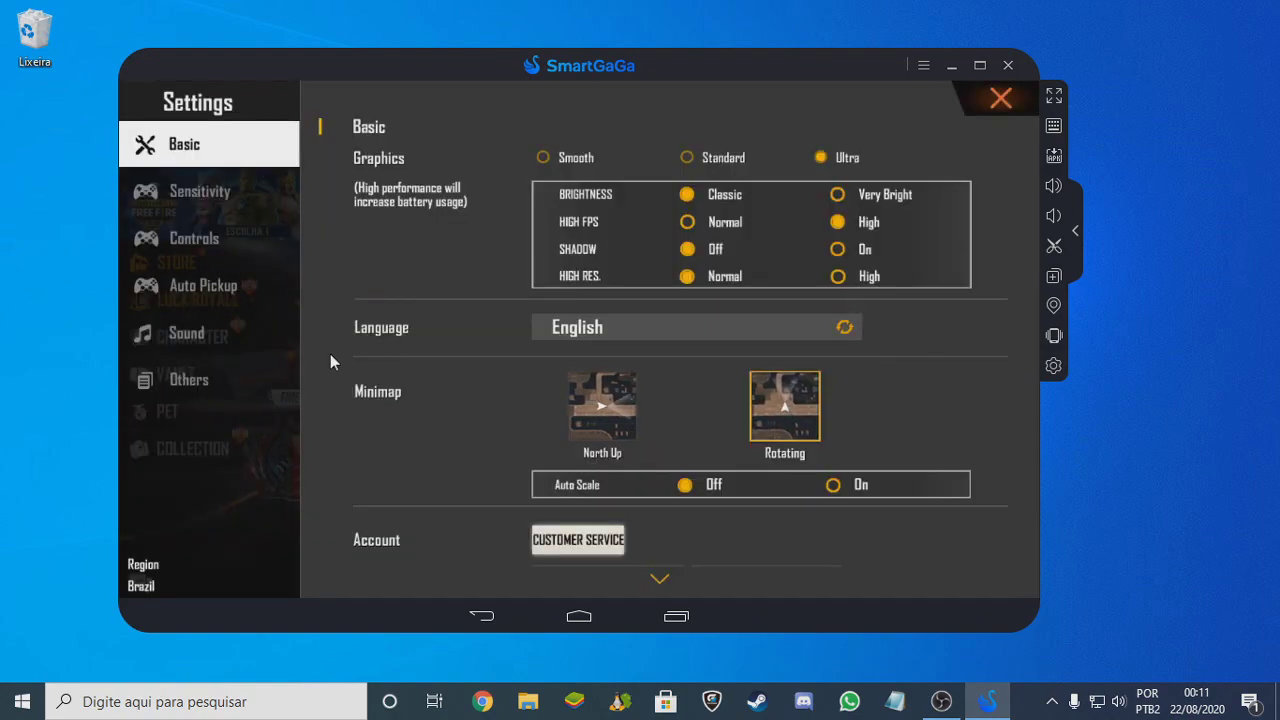